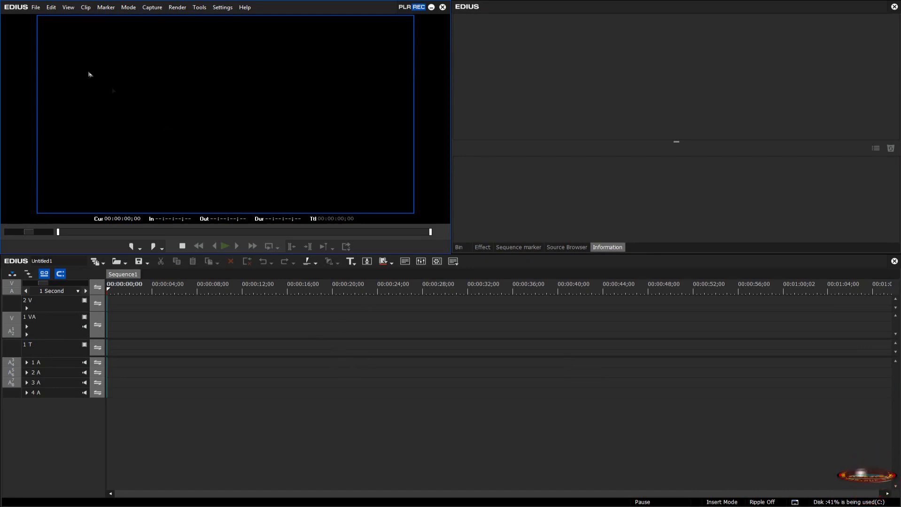
click(35, 8)
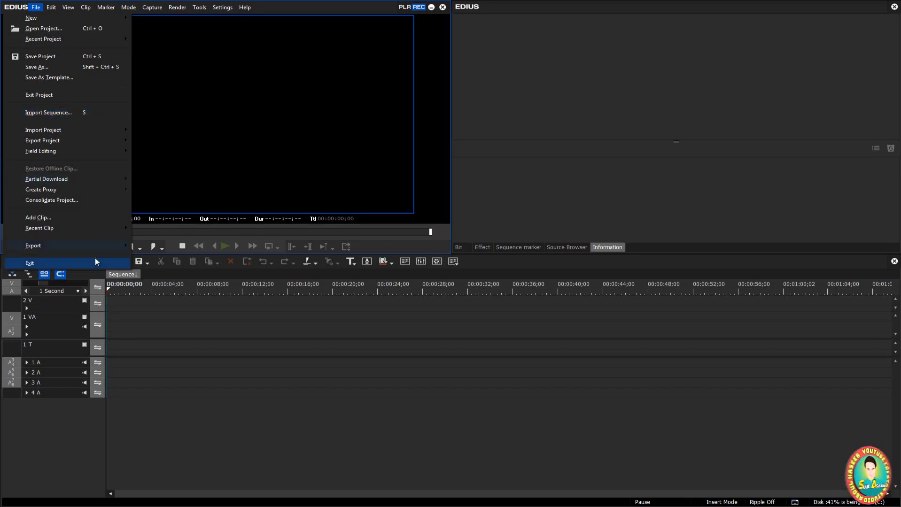
click(60, 113)
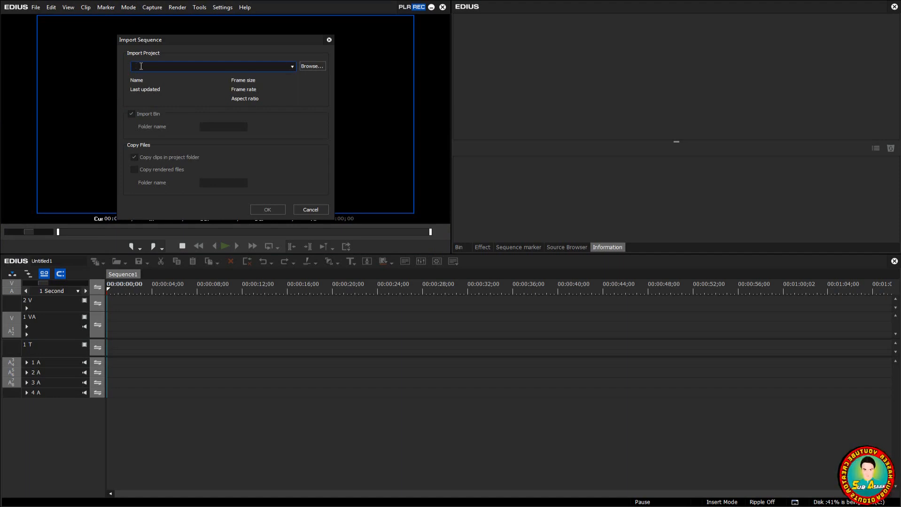
click(306, 209)
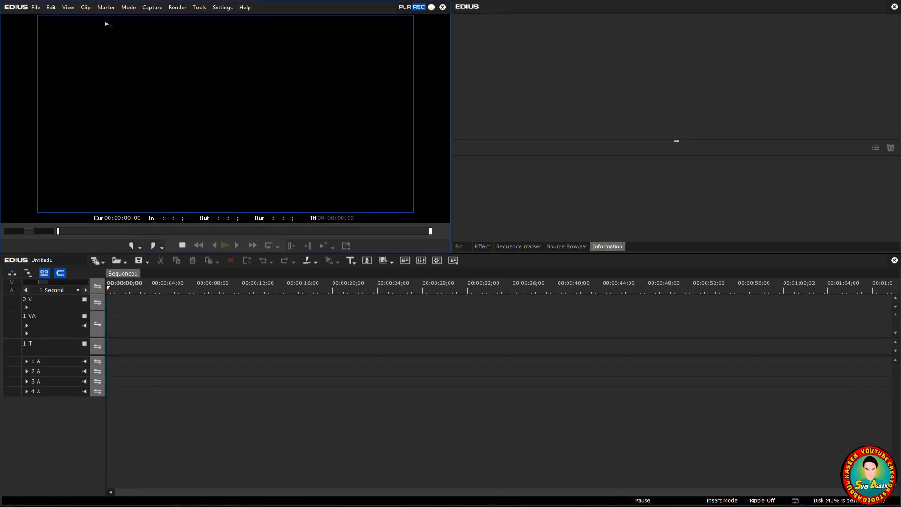
click(36, 7)
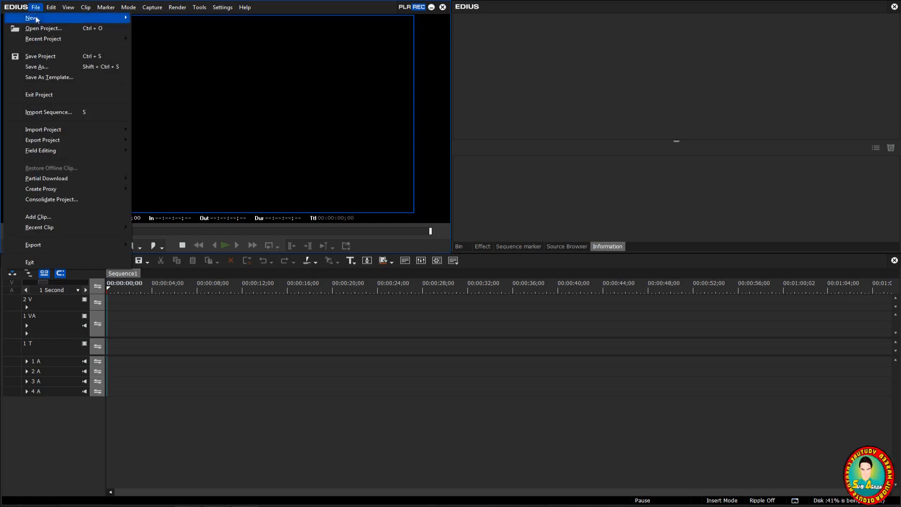
mouse_move(36, 19)
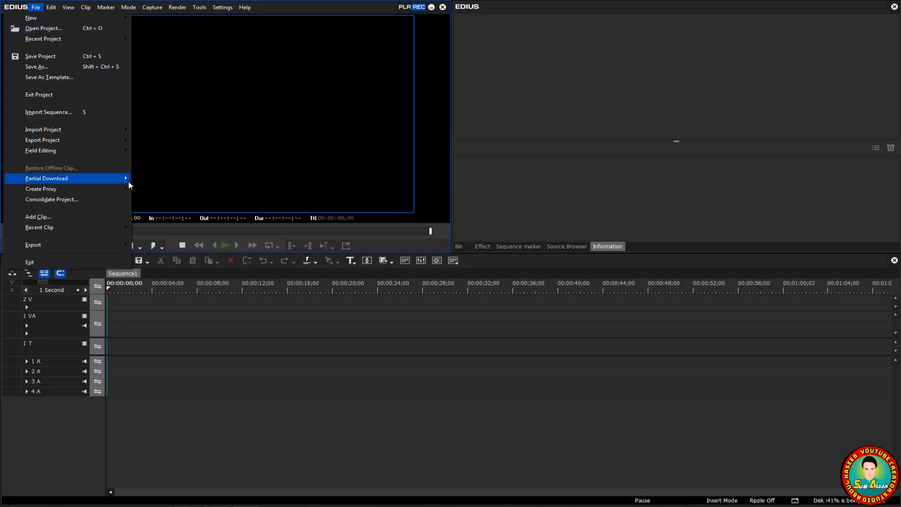
click(282, 329)
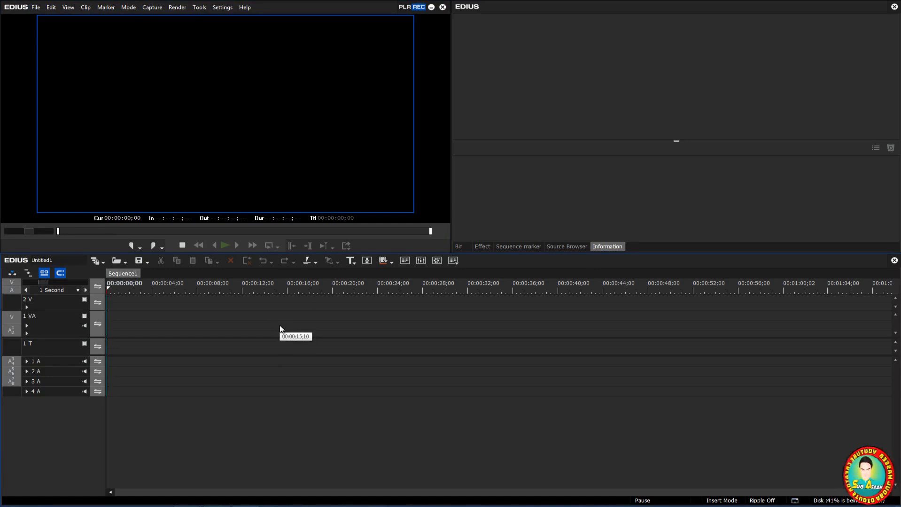
key(ctrl+o)
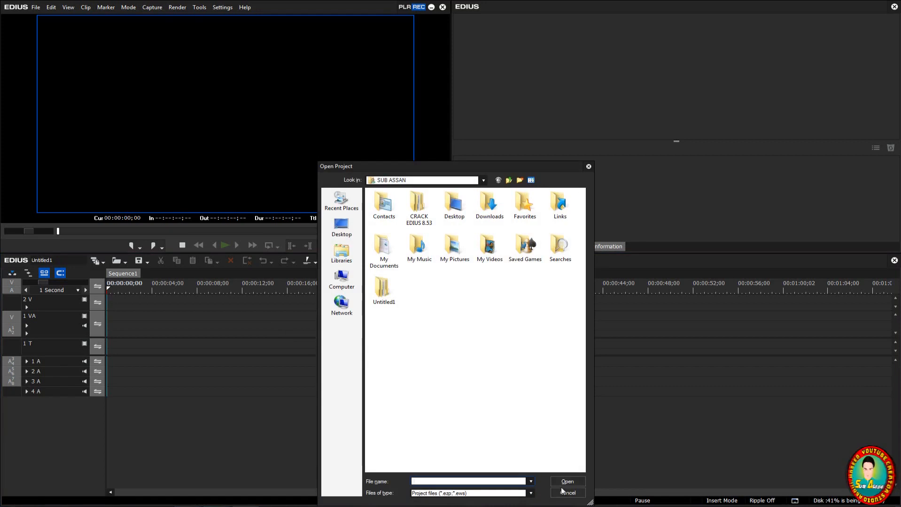
click(378, 293)
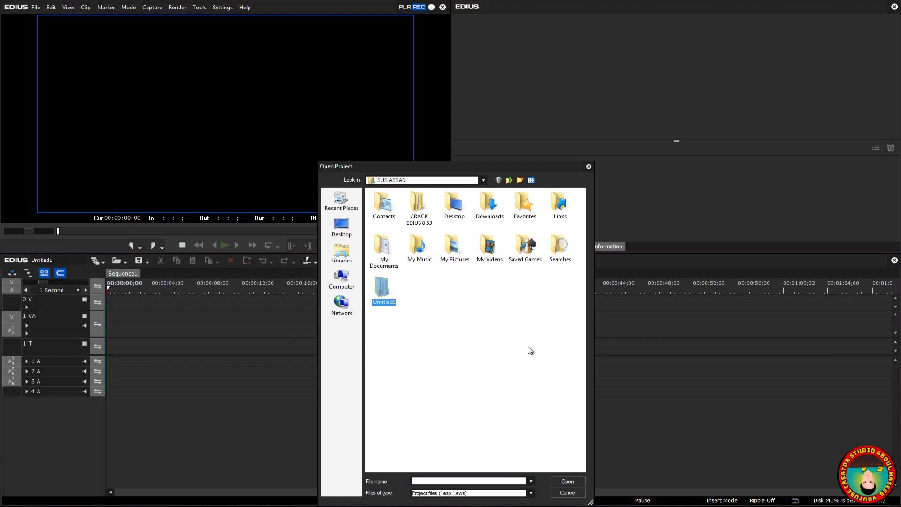
click(588, 167)
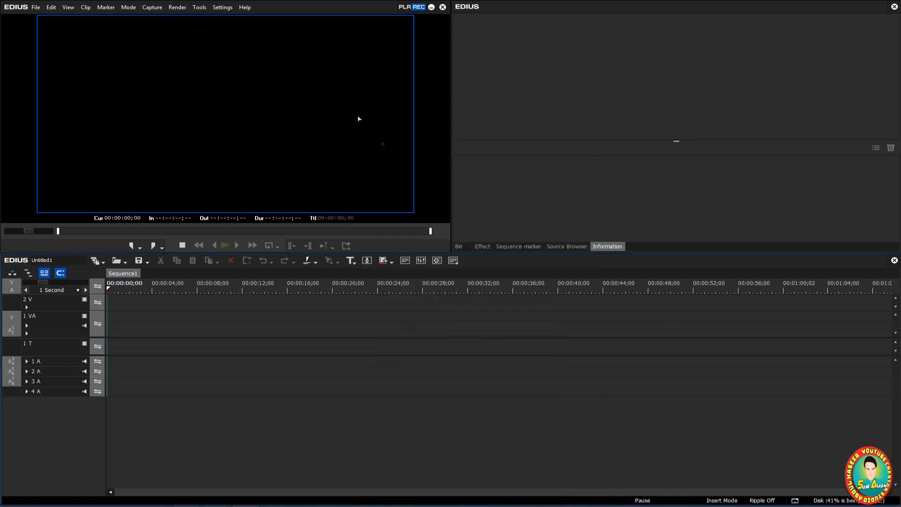
Save the project under the file name ccv in the Untitled1 folder.
click(36, 8)
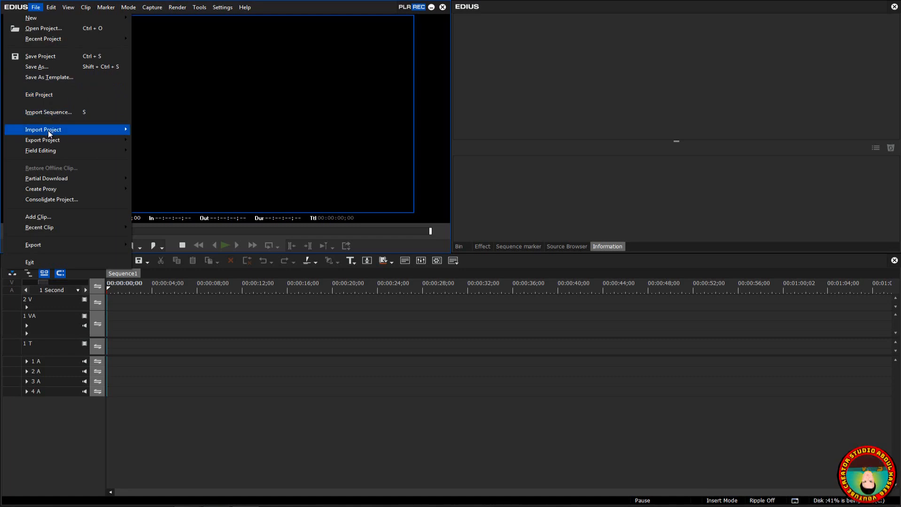
mouse_move(48, 131)
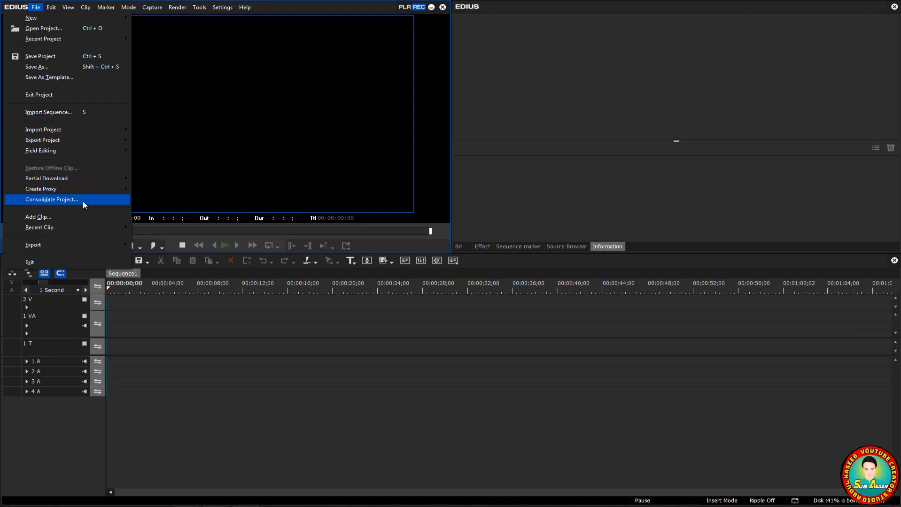
click(42, 67)
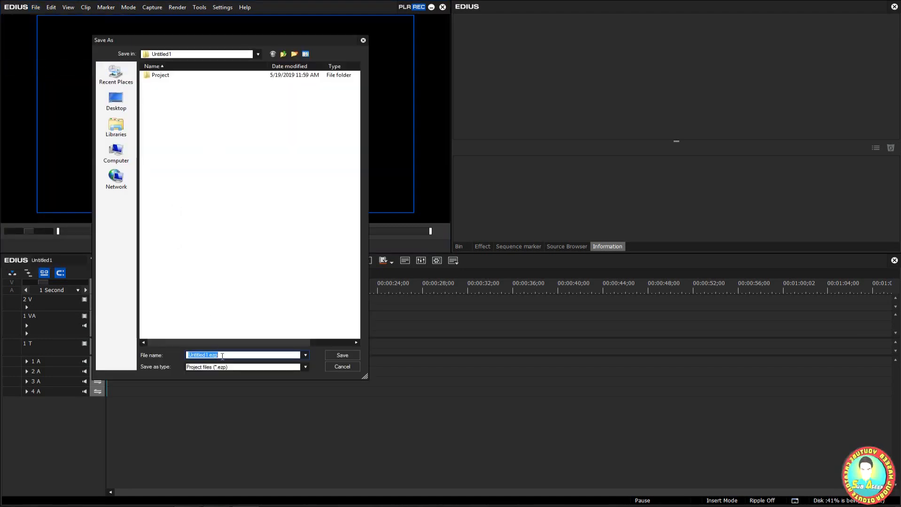
key(BackSpace)
text(ccv)
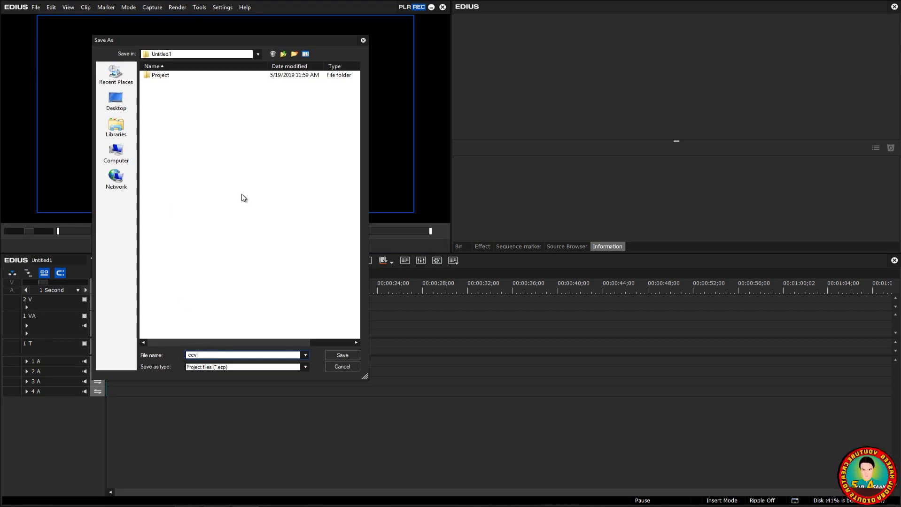
click(344, 358)
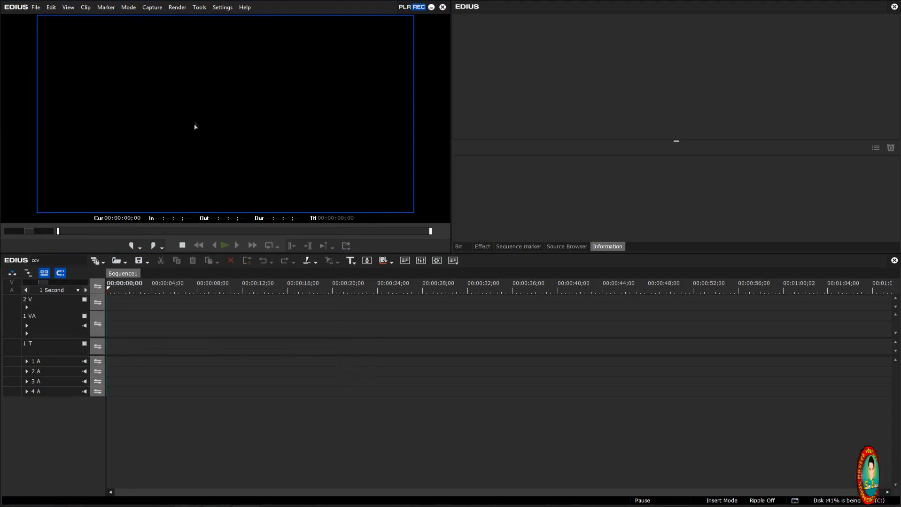
click(51, 7)
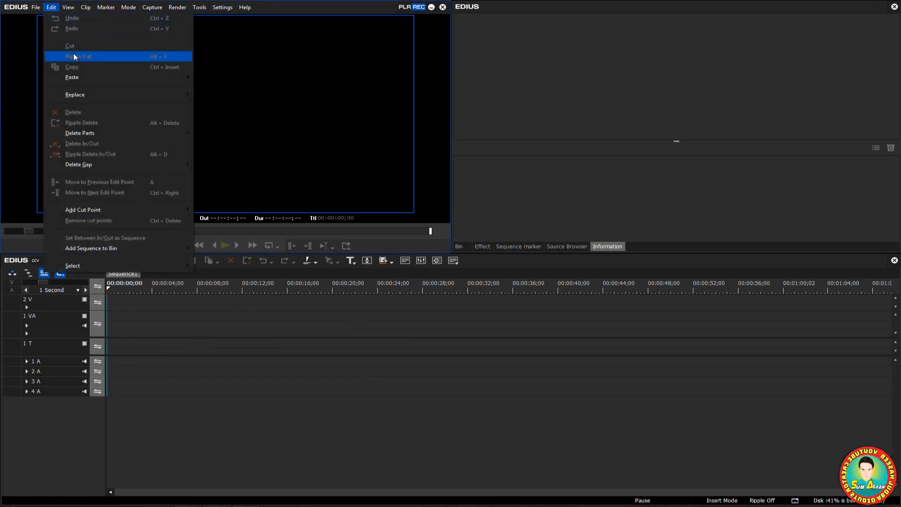
mouse_move(77, 95)
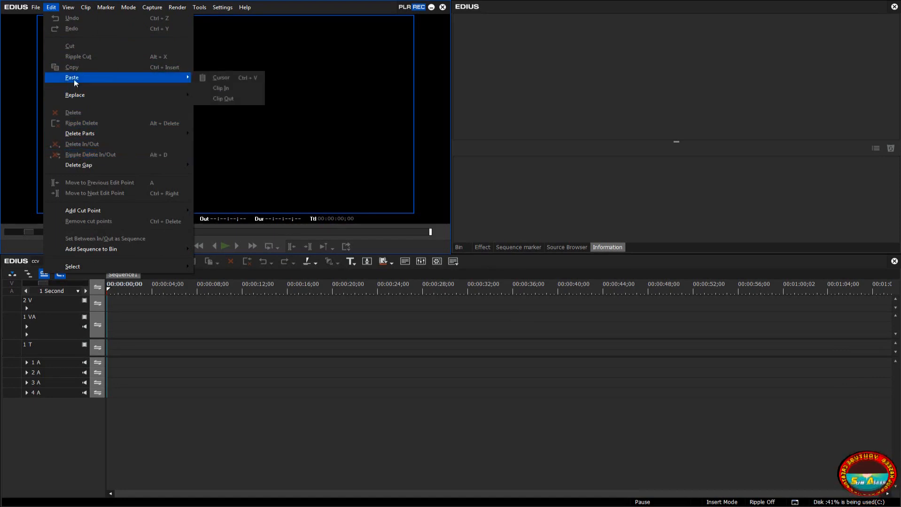
mouse_move(70, 11)
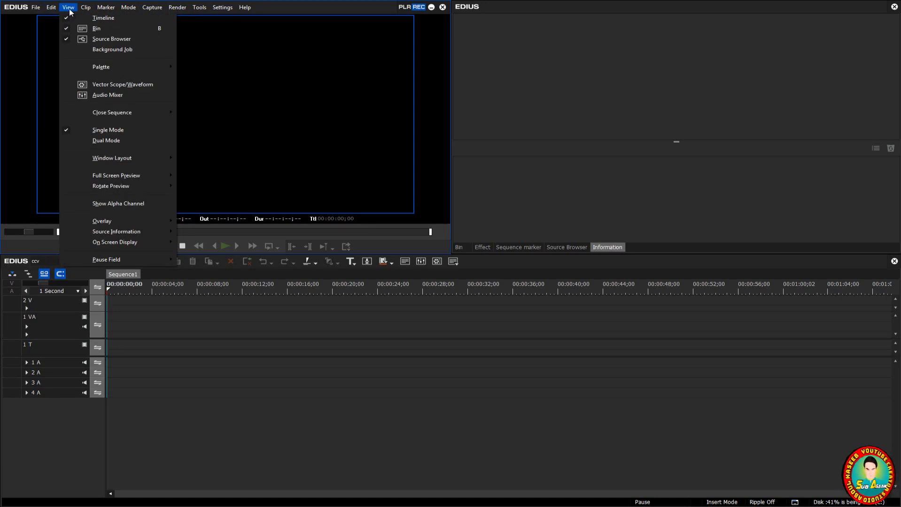
Close the palette window beside the preview monitor and bring it back showing the Bin.
click(894, 6)
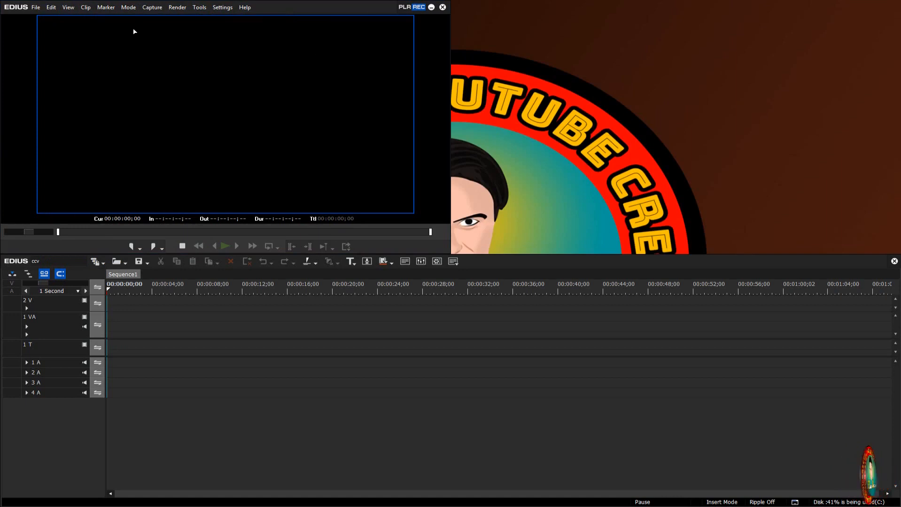
click(73, 9)
mouse_move(89, 115)
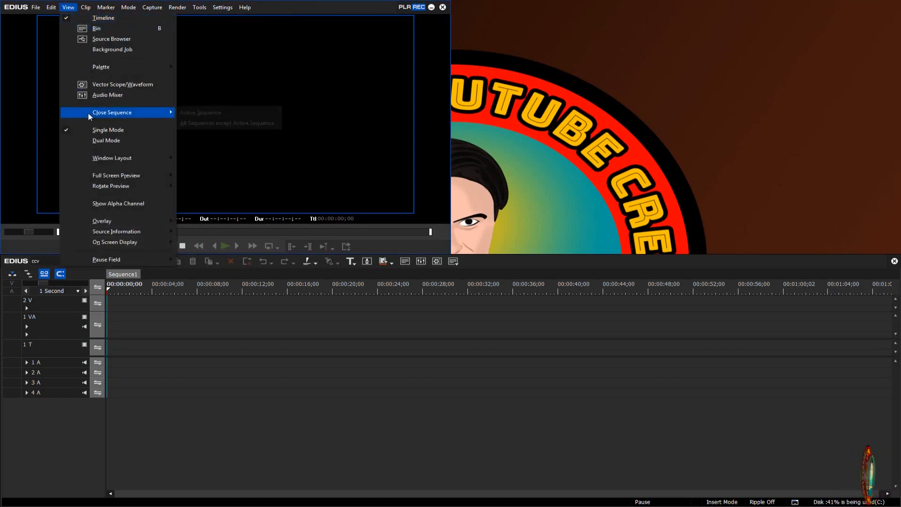
click(78, 31)
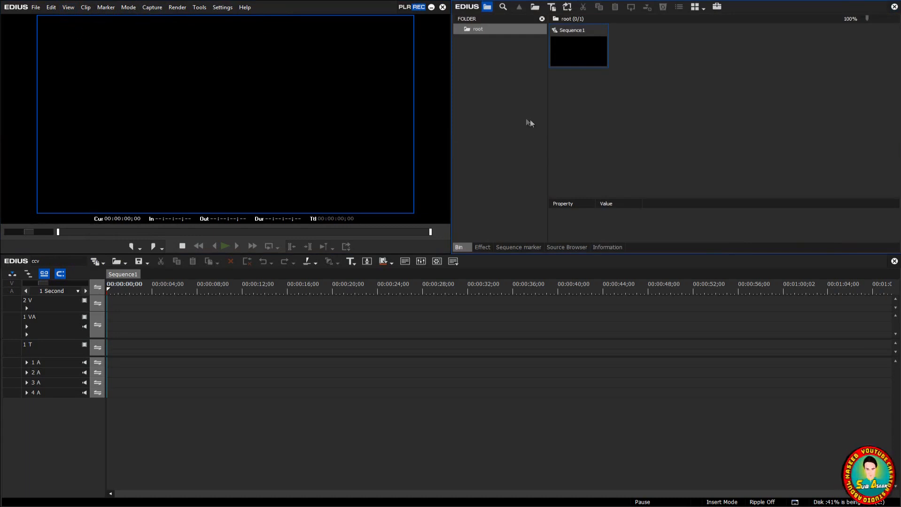
Turn on the on-screen Status display over the preview monitor and turn it back off.
click(69, 8)
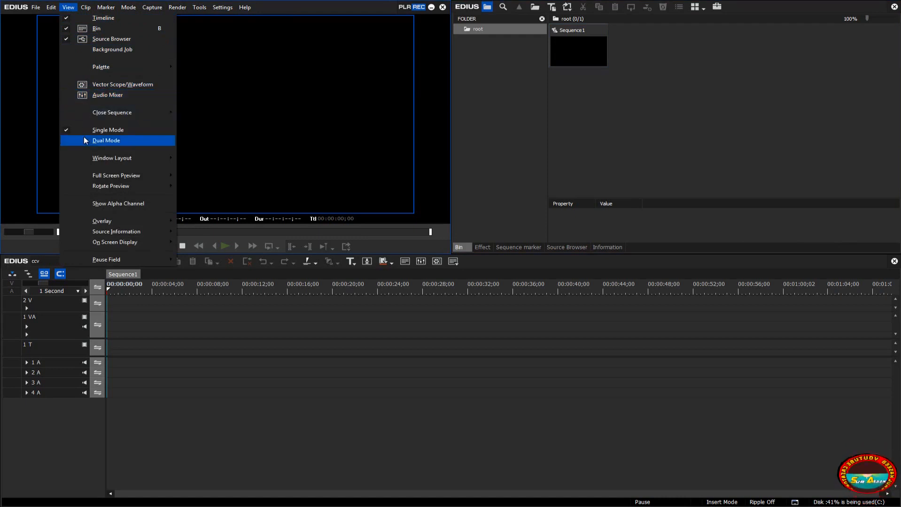
mouse_move(114, 230)
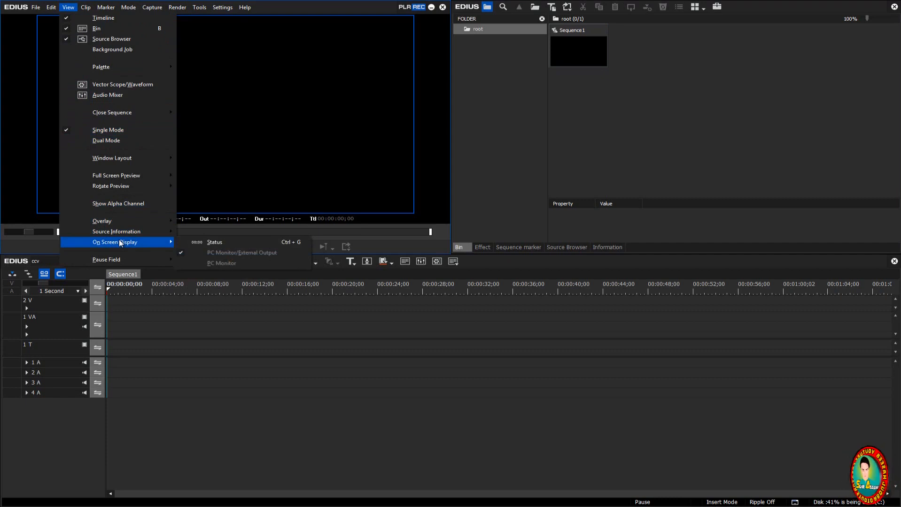
click(185, 239)
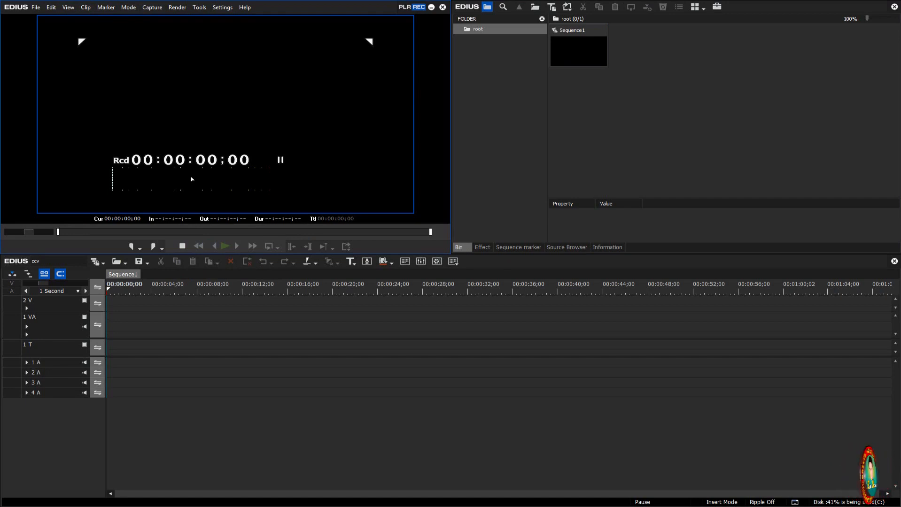
click(68, 7)
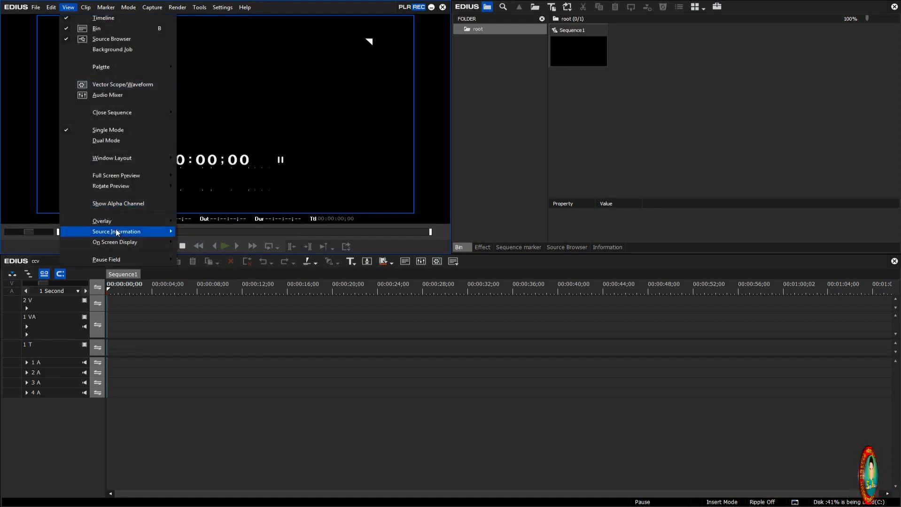
mouse_move(117, 233)
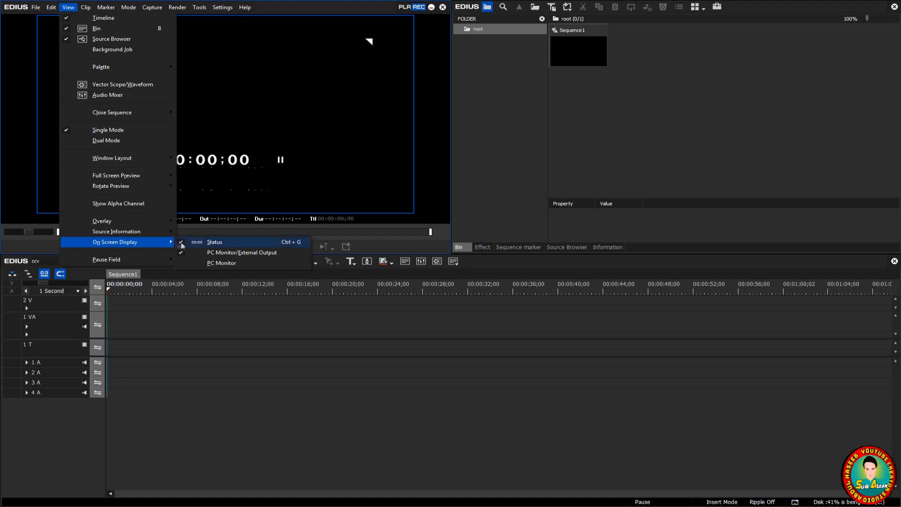
click(189, 243)
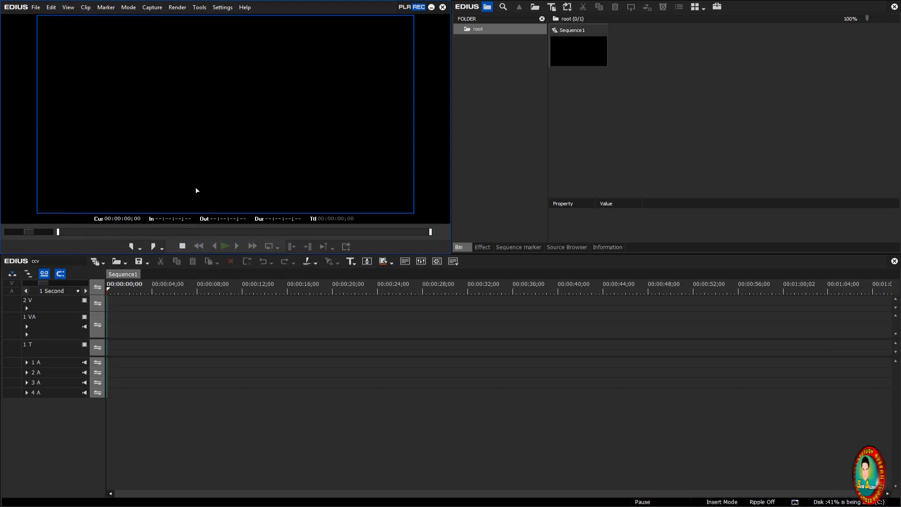
Import COMPILET NAAT.mpg from the labik tv folder into the bin and place it at the start of the 1 VA track.
click(86, 8)
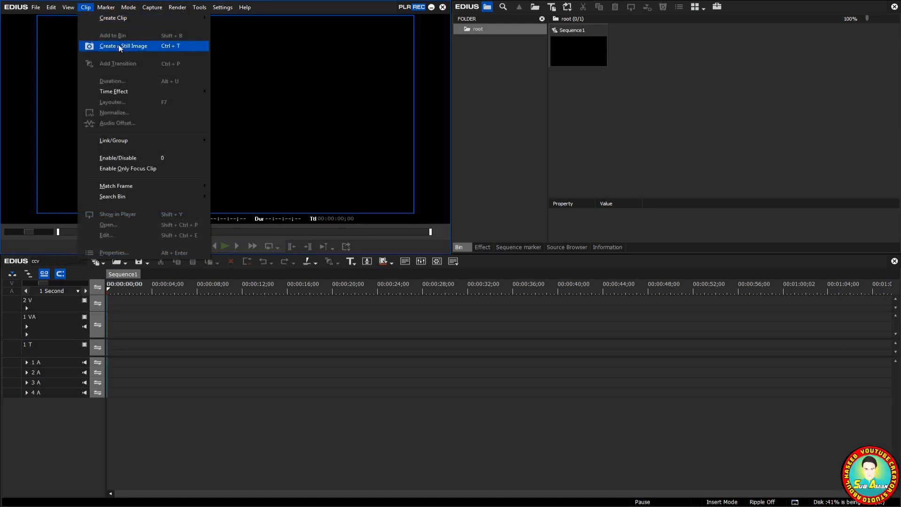
double_click(636, 124)
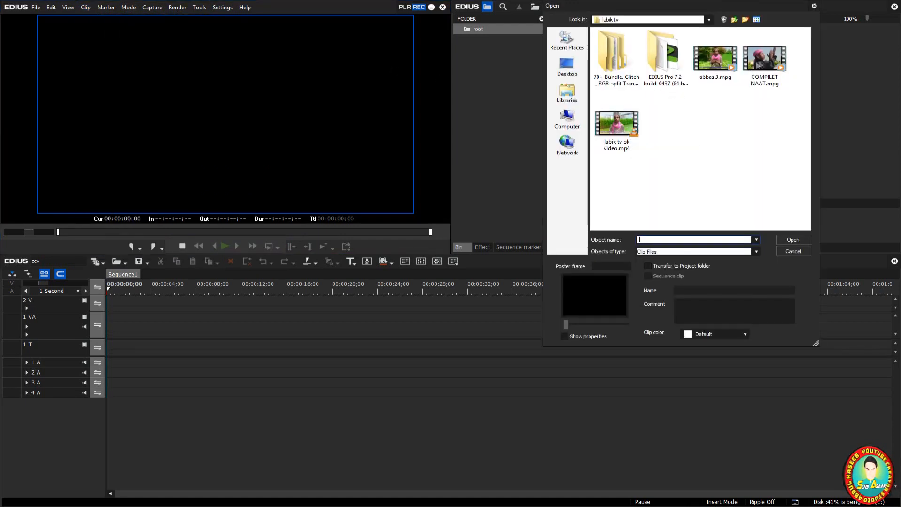
click(749, 66)
click(793, 240)
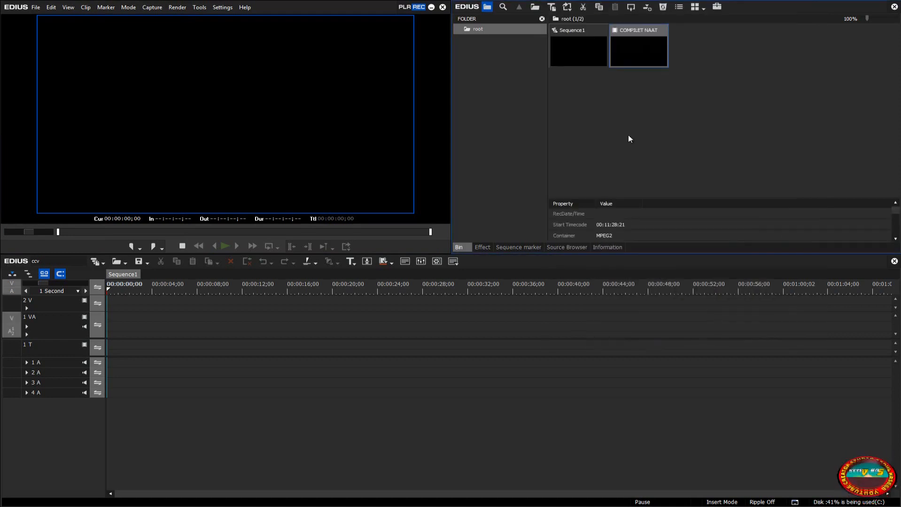
drag(630, 38, 126, 292)
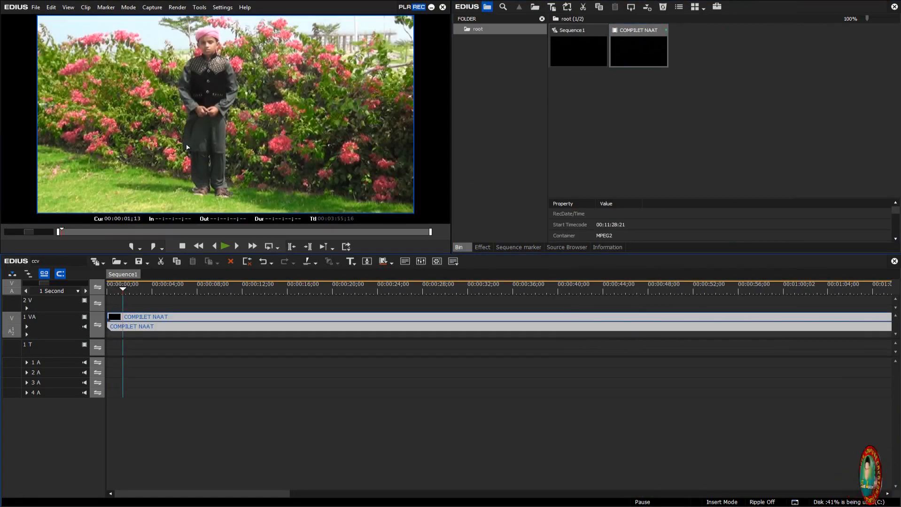
Create a still image of the COMPILET NAAT clip's frame at 00:00:01;13.
click(89, 9)
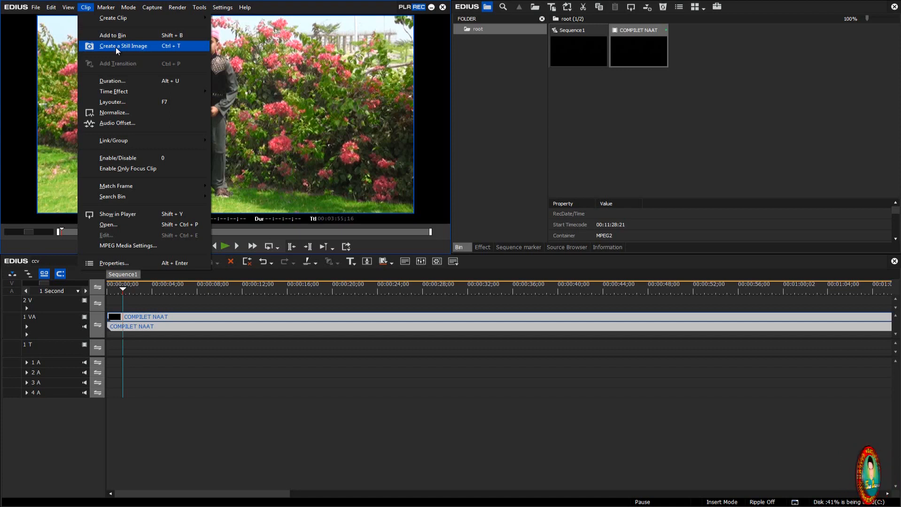
click(117, 50)
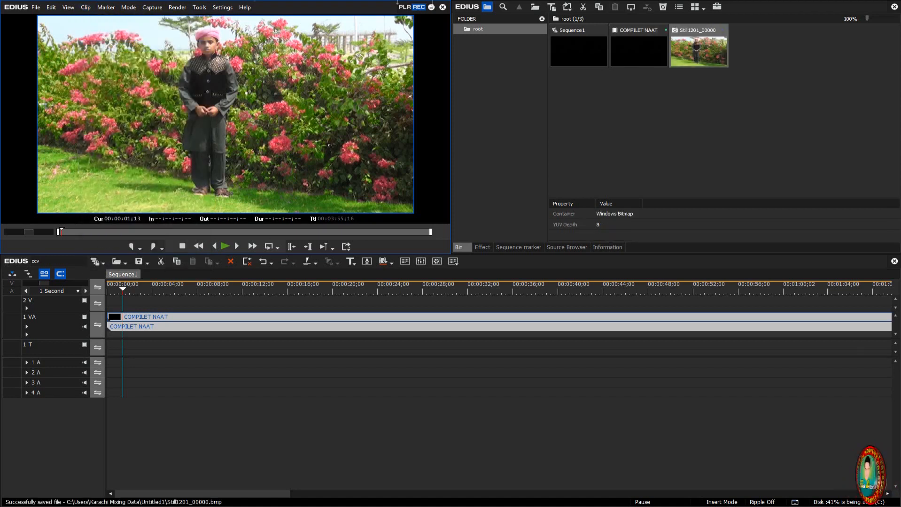
View the new still from the bin in the player and open its bitmap file in Paint.
double_click(689, 33)
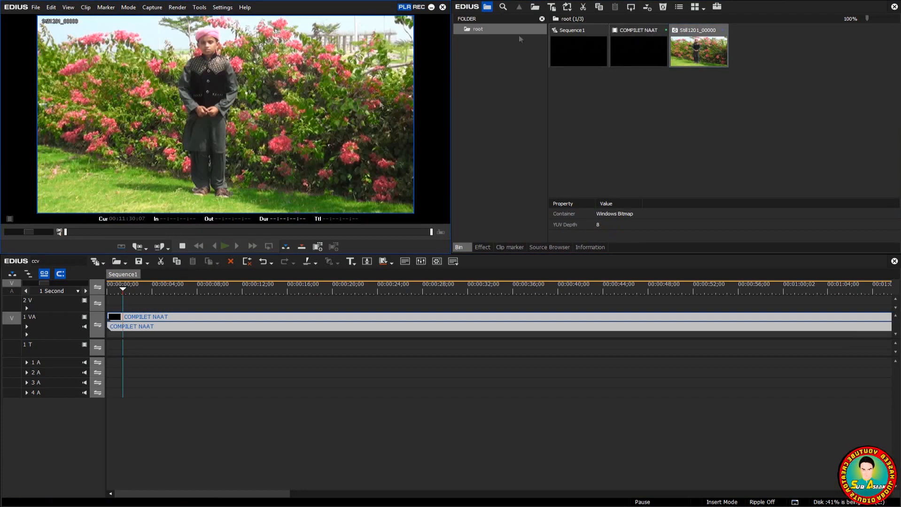
right_click(697, 36)
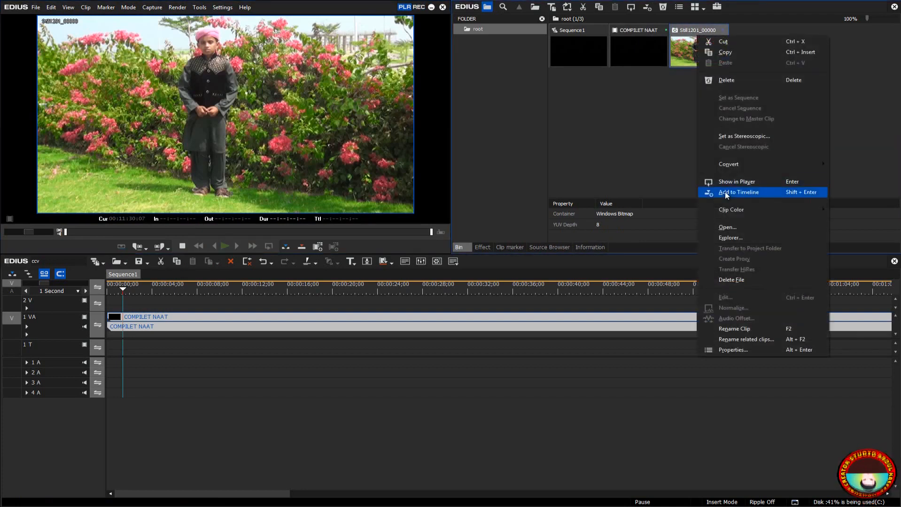
click(726, 227)
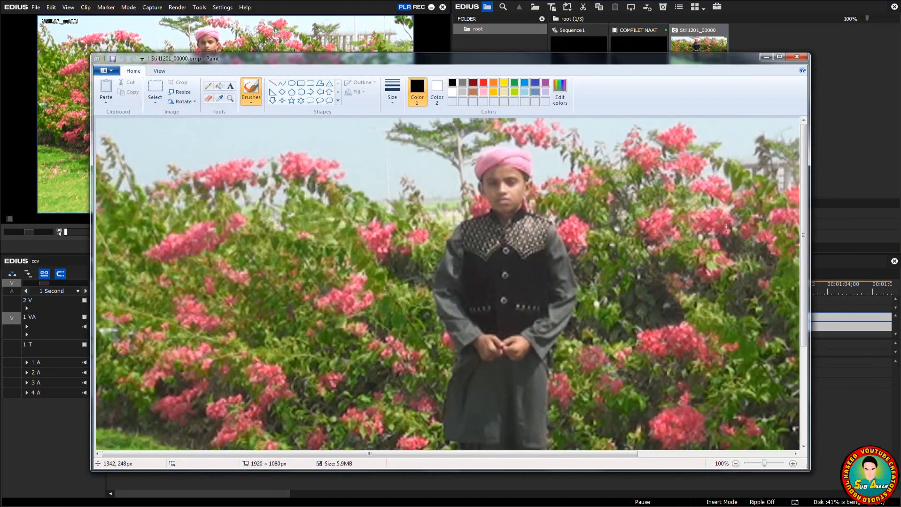
Close the still image in Paint and unlink the video and audio of the COMPILET NAAT clip on the 1 VA track.
click(798, 57)
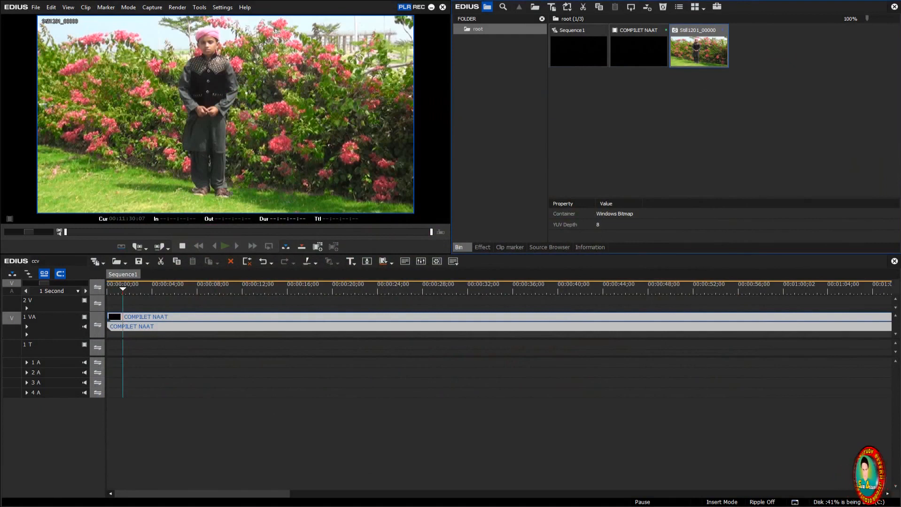
click(86, 7)
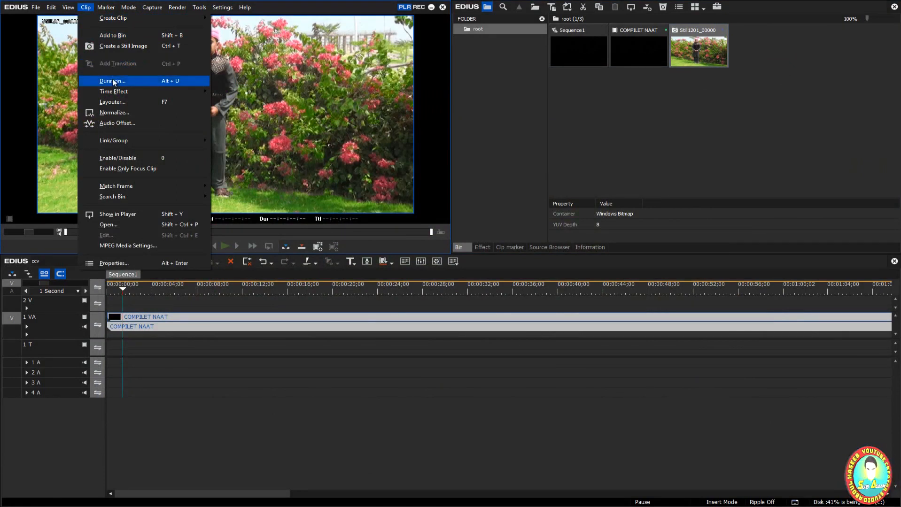
mouse_move(115, 93)
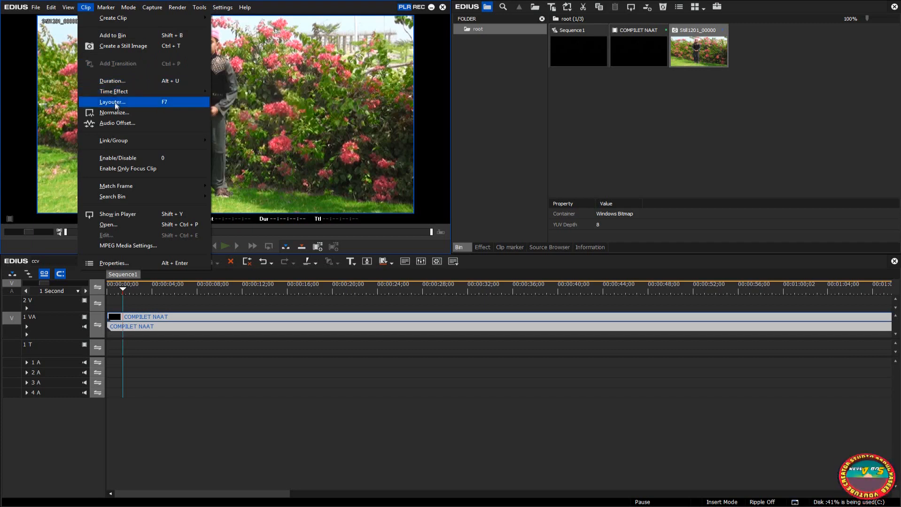
mouse_move(115, 140)
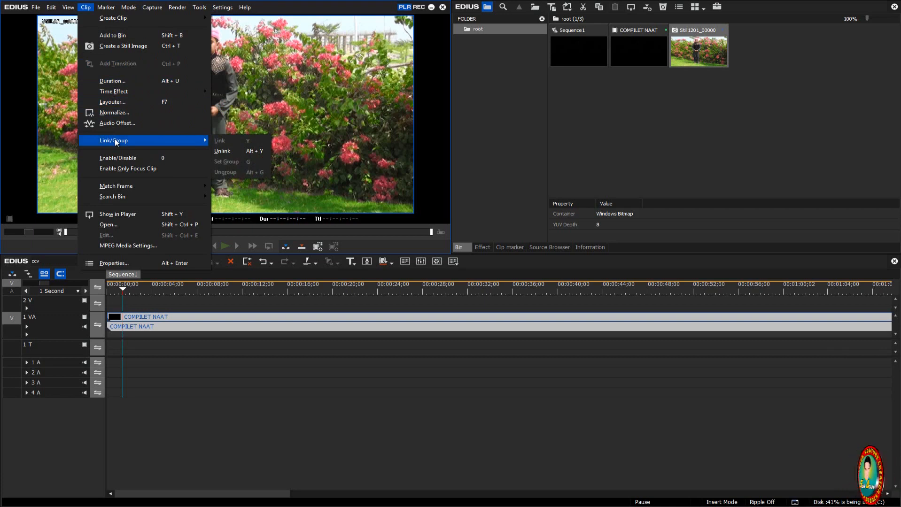
click(219, 151)
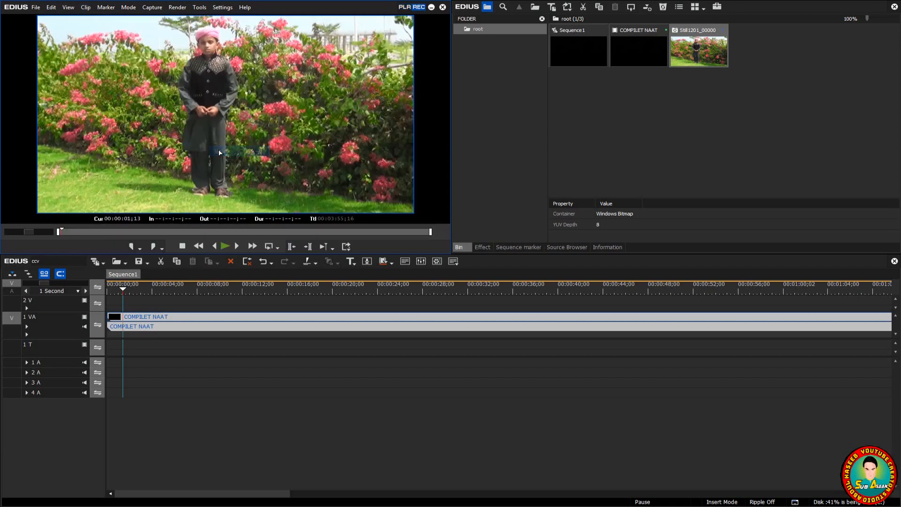
click(172, 318)
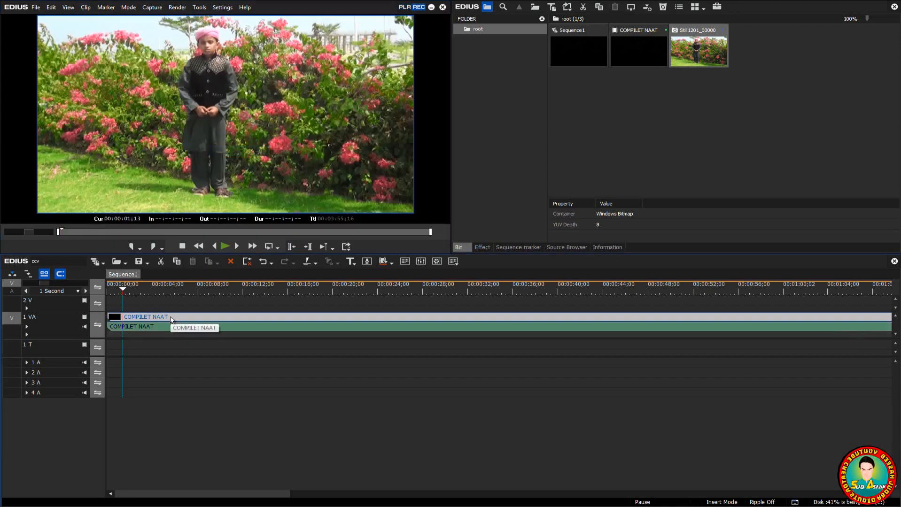
click(170, 326)
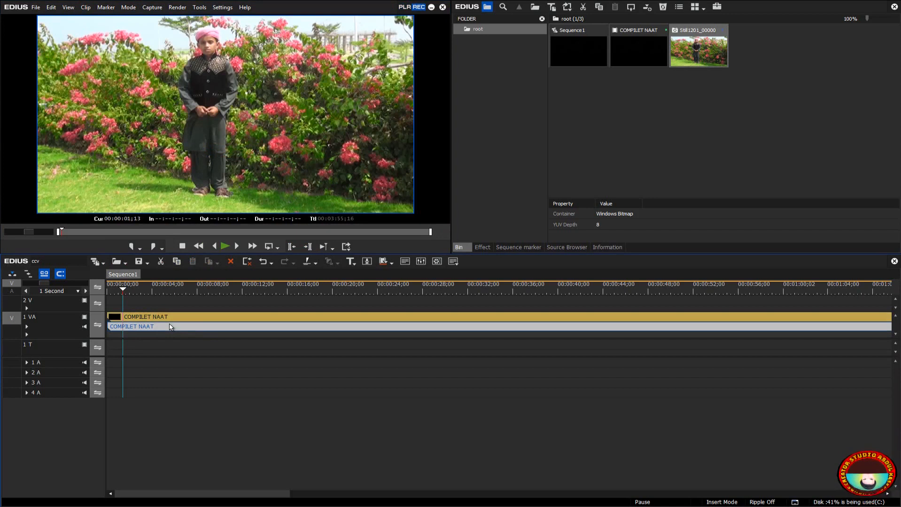
Set the sequence's In point at the current playhead position, 00:00:01;13.
click(88, 9)
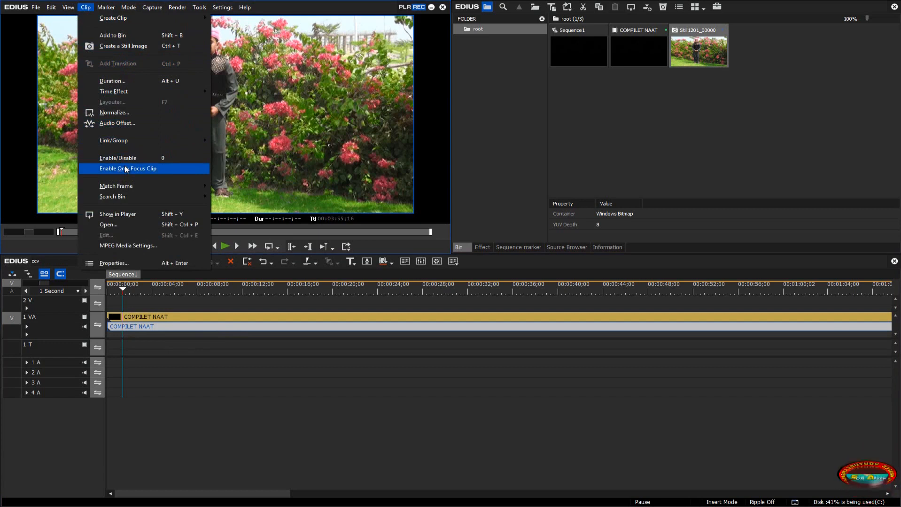
mouse_move(127, 187)
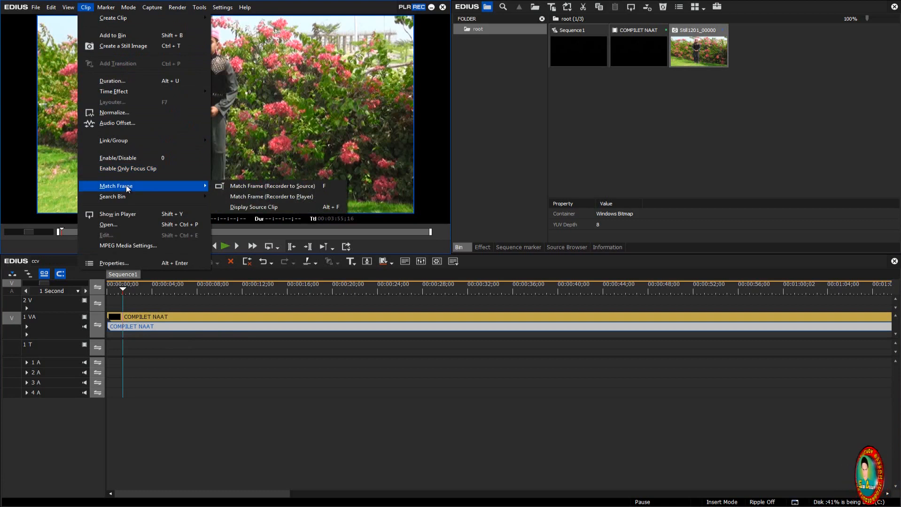
mouse_move(116, 196)
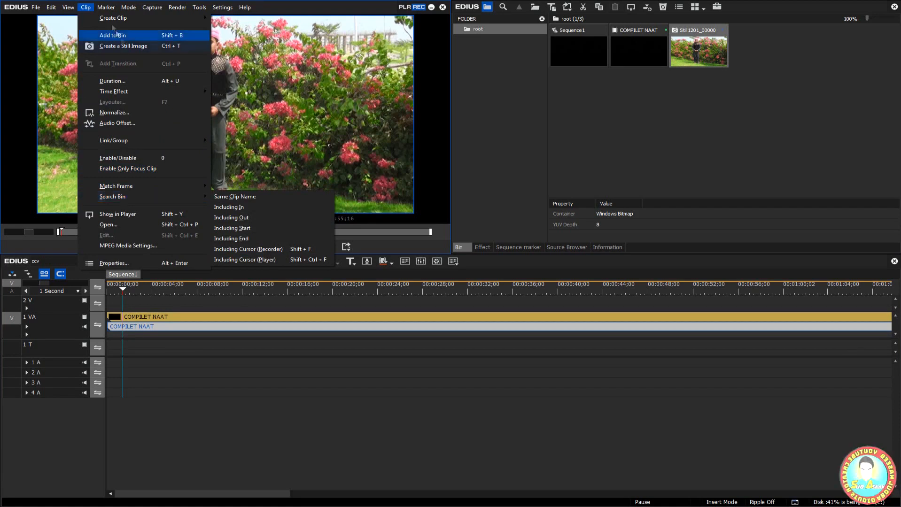
mouse_move(108, 9)
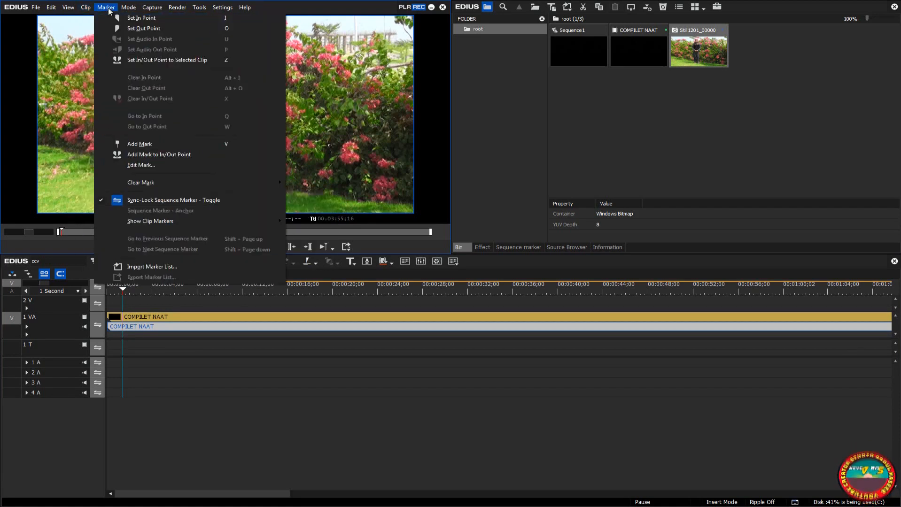
click(139, 19)
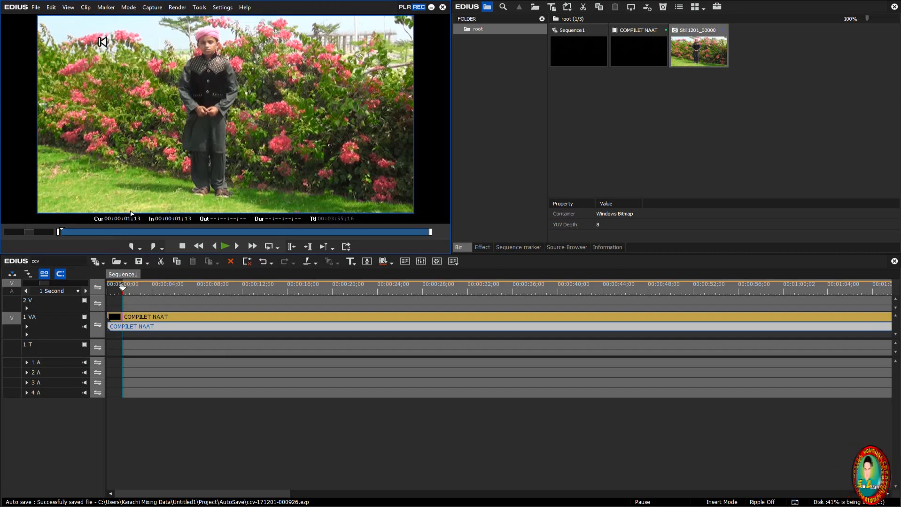
Move the In point to 00:00:06;09 on the timeline and delete the unlinked audio part of the COMPILET NAAT clip.
drag(45, 284, 154, 304)
key(Home)
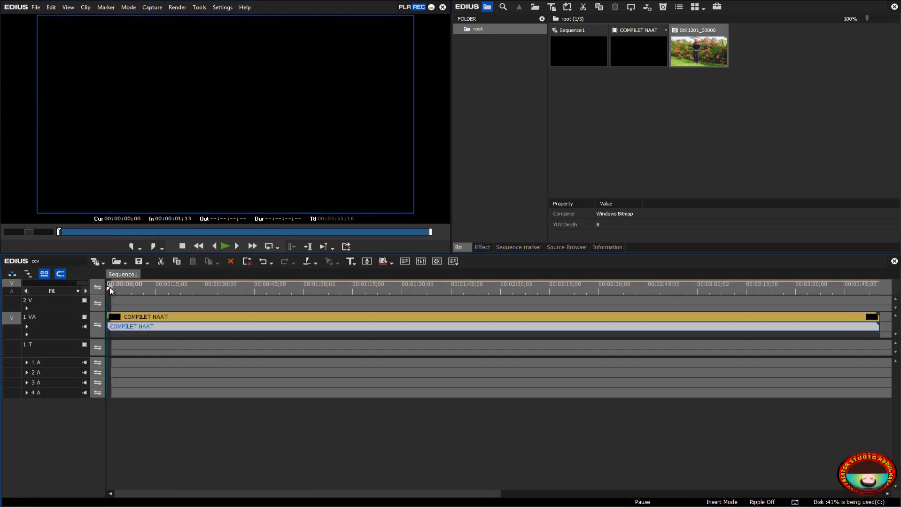
drag(109, 288, 182, 301)
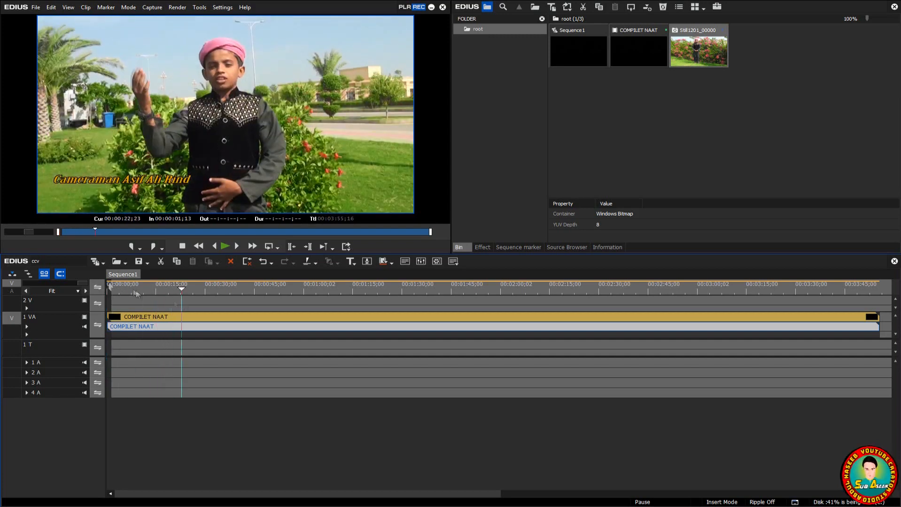
drag(109, 288, 126, 291)
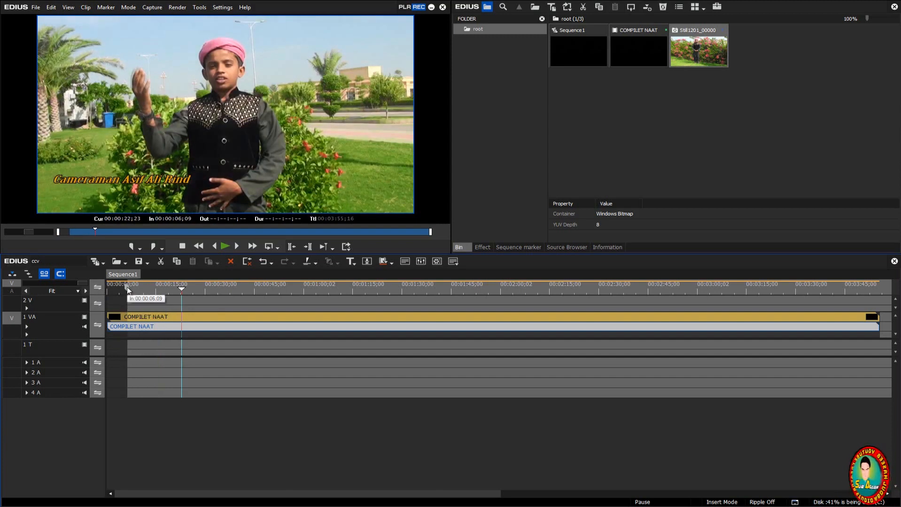
key(Delete)
Mark the sequence range with the In point at 00:00:00;00 and the Out point at 00:00:33;02.
drag(182, 291, 216, 293)
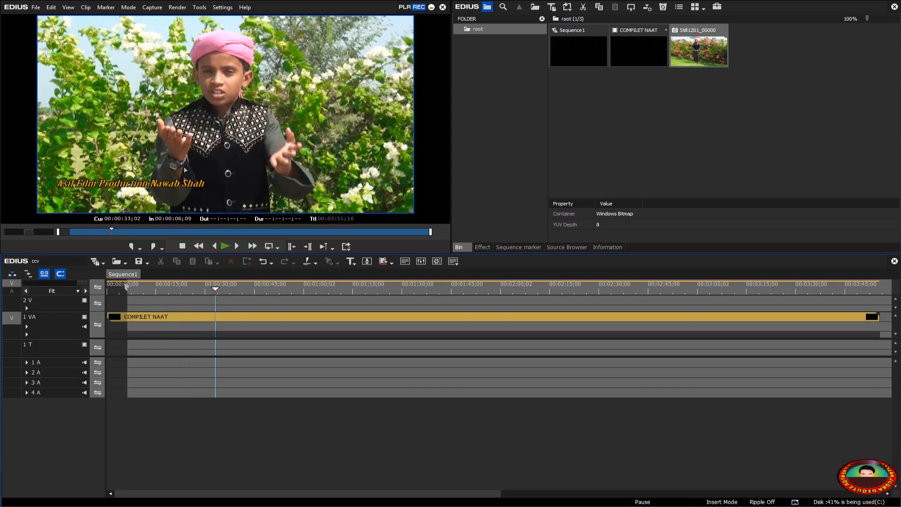
drag(124, 284, 107, 285)
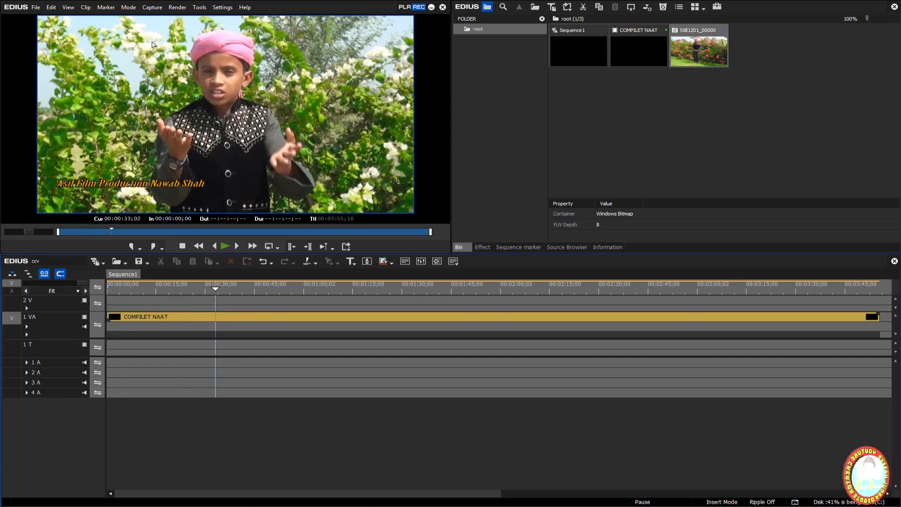
click(106, 7)
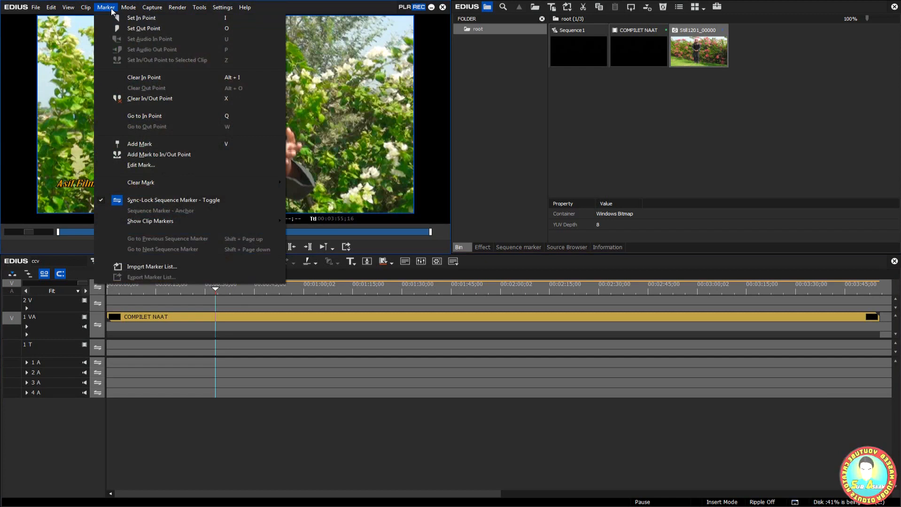
click(135, 28)
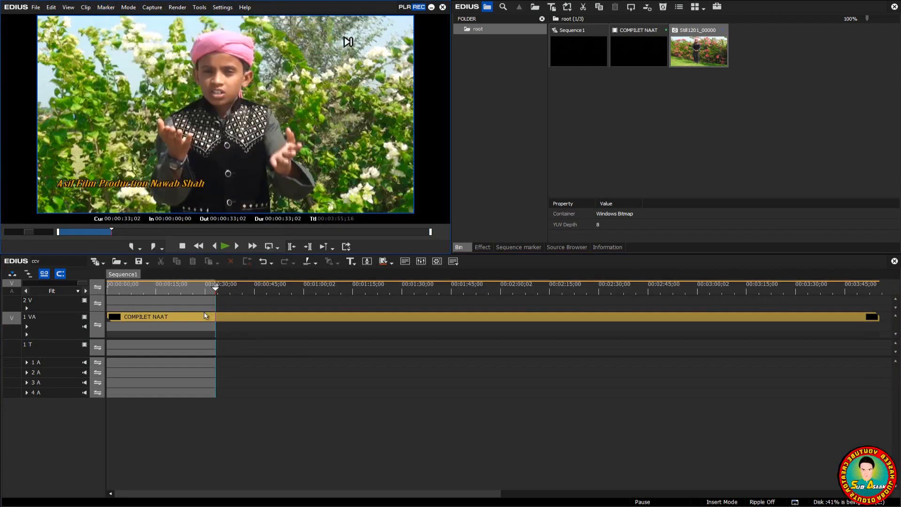
Split the COMPILET NAAT video clip at 00:00:33;02, and delete its second part before undoing that deletion.
click(247, 321)
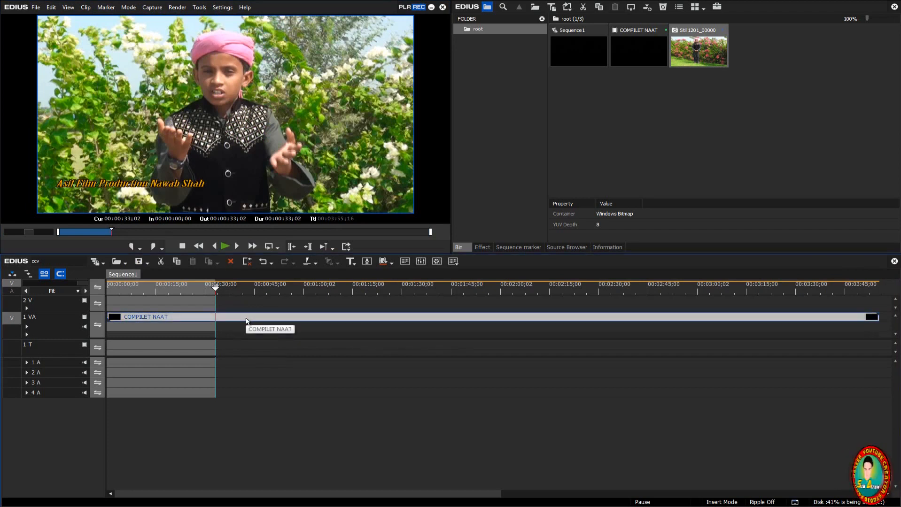
key(c)
key(Delete)
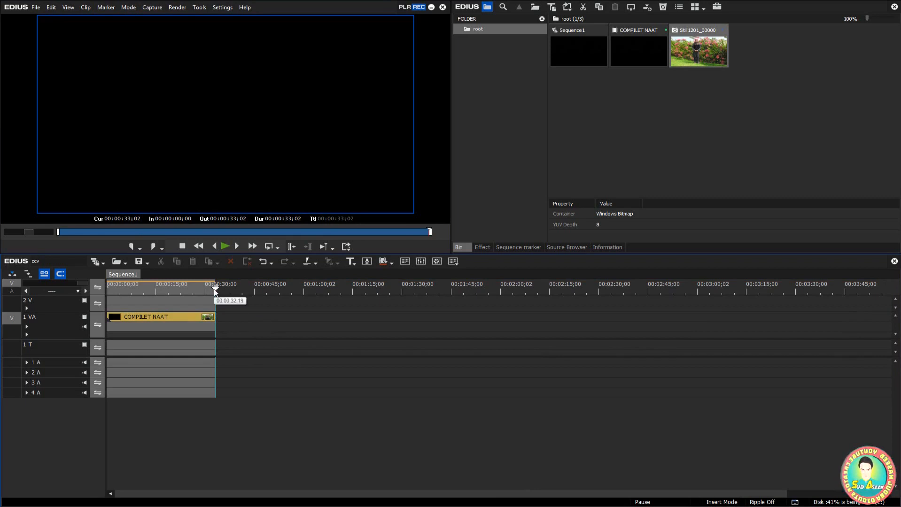
key(ctrl+z)
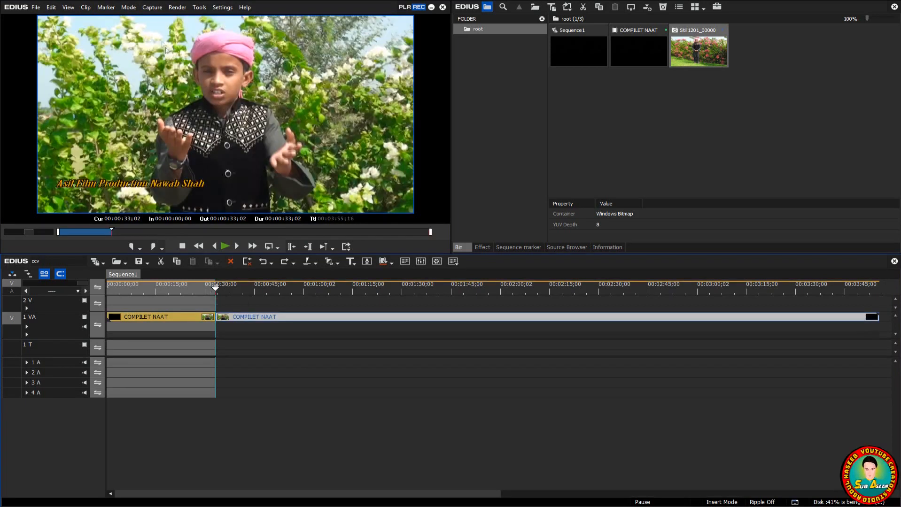
Open the Voice Over recorder, raise its volume slightly, and close it without recording.
click(113, 9)
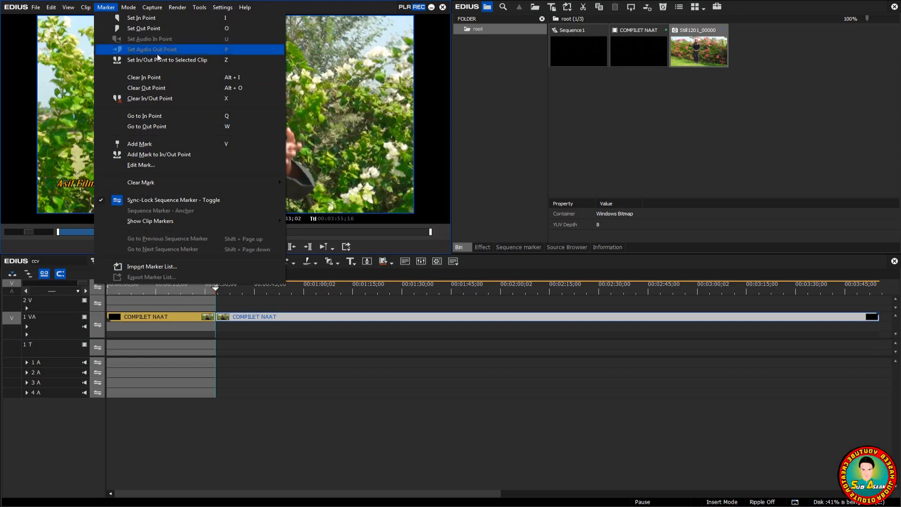
mouse_move(128, 8)
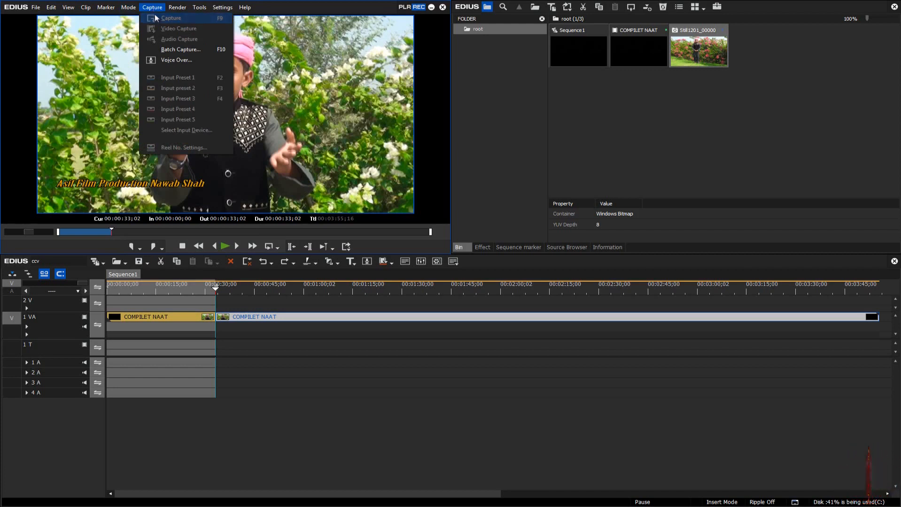
click(169, 58)
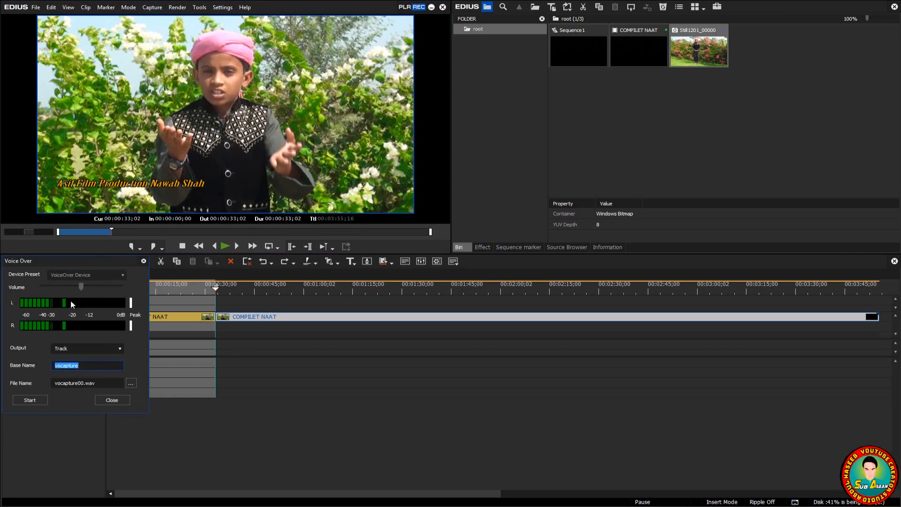
drag(80, 285, 95, 287)
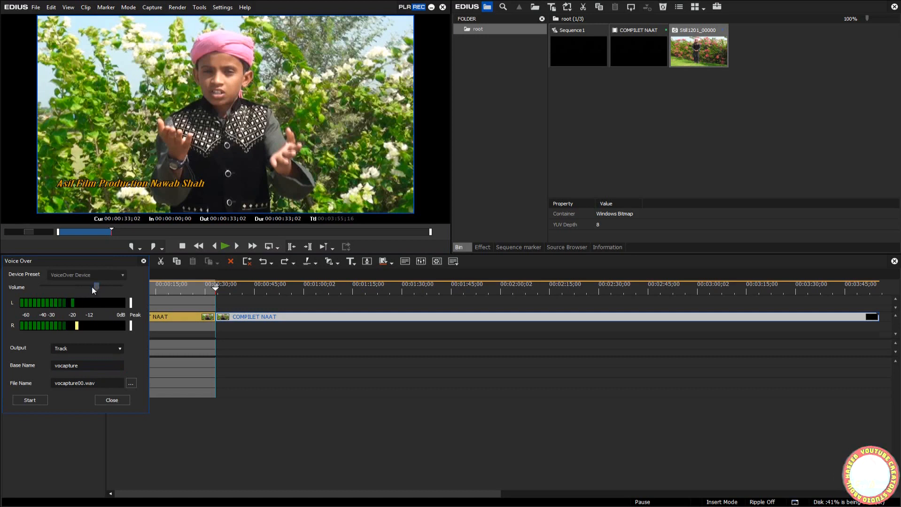
click(144, 261)
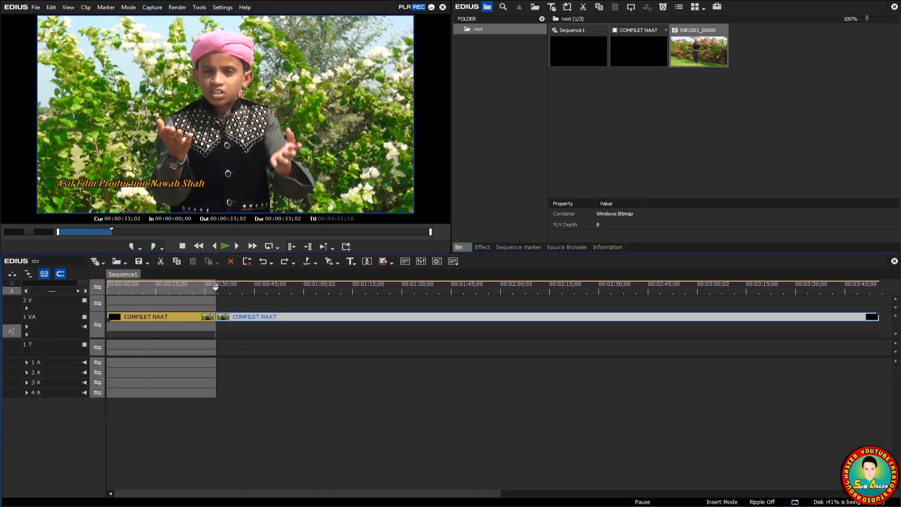
click(130, 8)
mouse_move(151, 9)
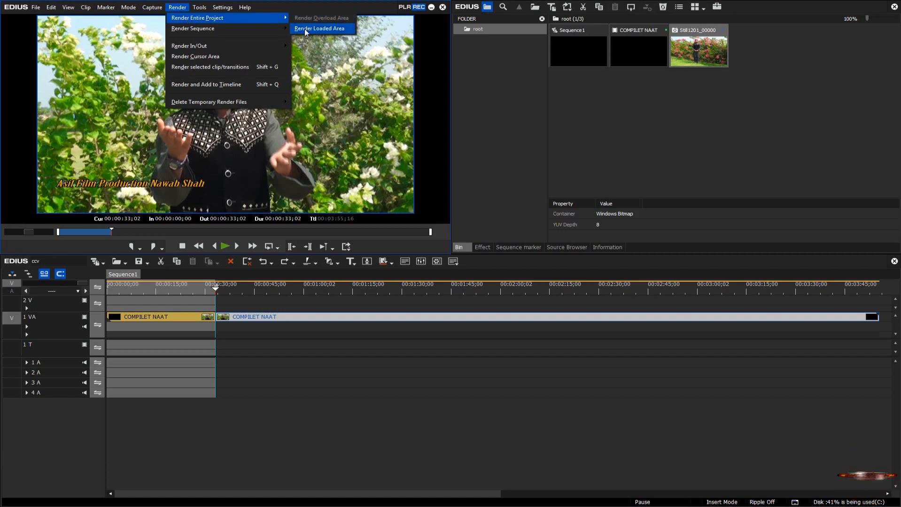
mouse_move(224, 29)
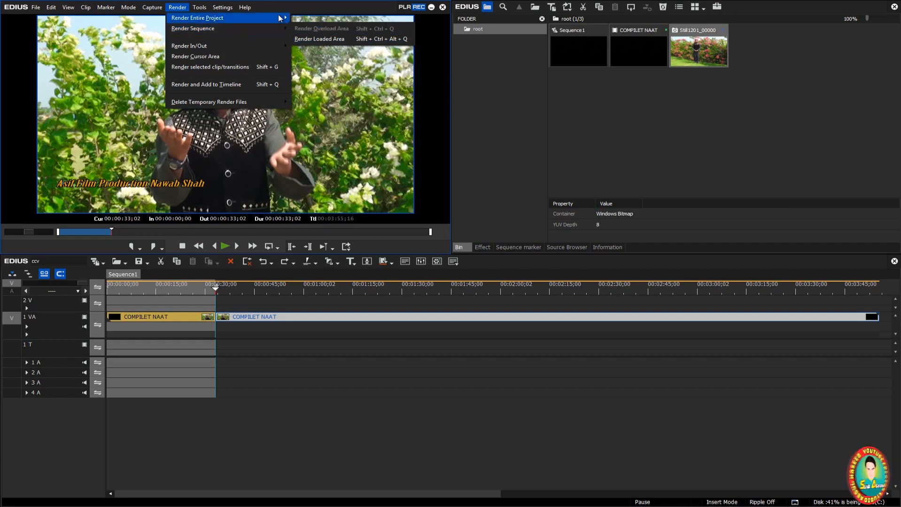
mouse_move(280, 18)
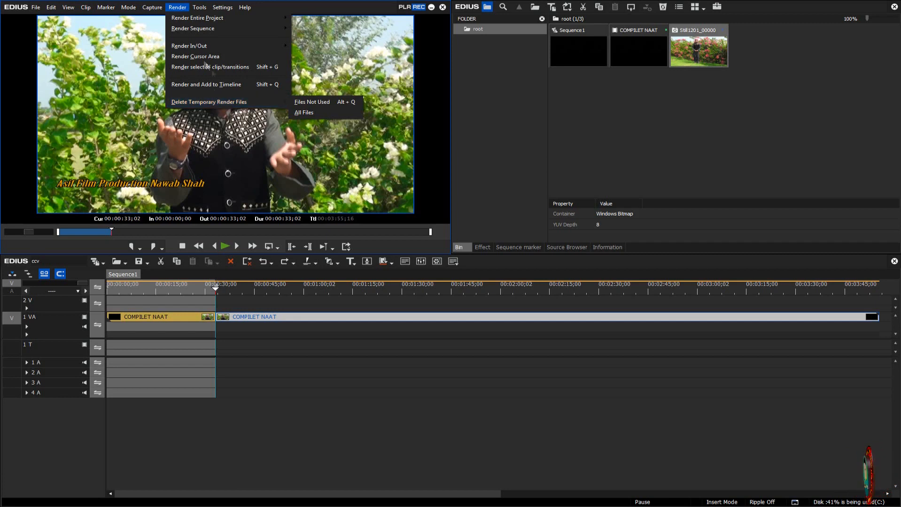
Open the Disc Burner to view its folder selection and disc writing options, and close it without creating a disc.
mouse_move(203, 10)
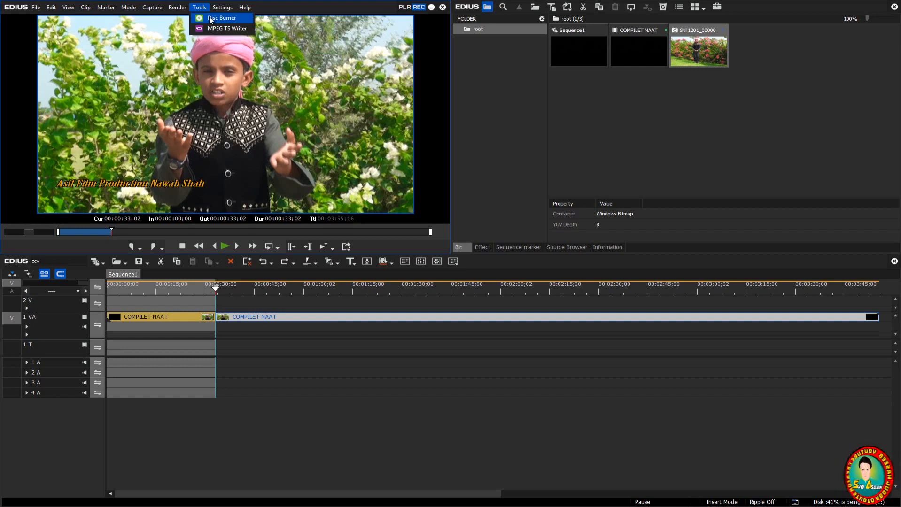
click(210, 19)
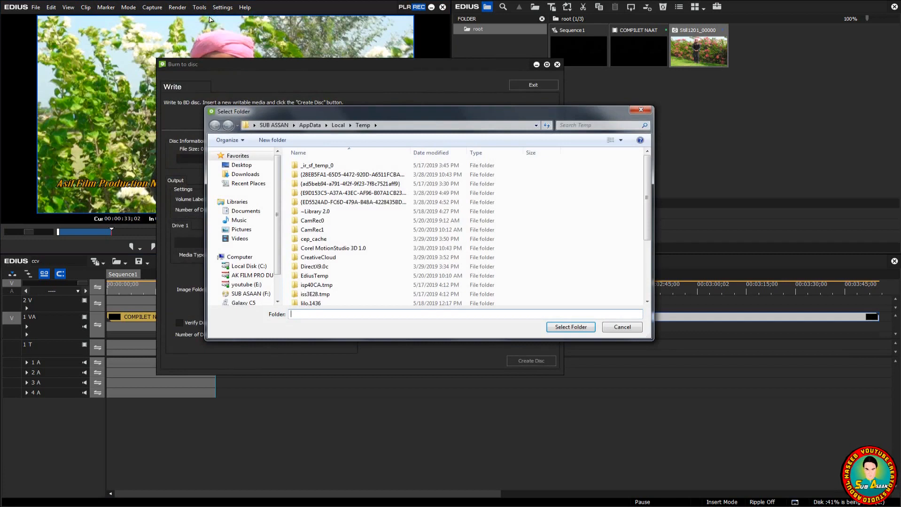
click(638, 112)
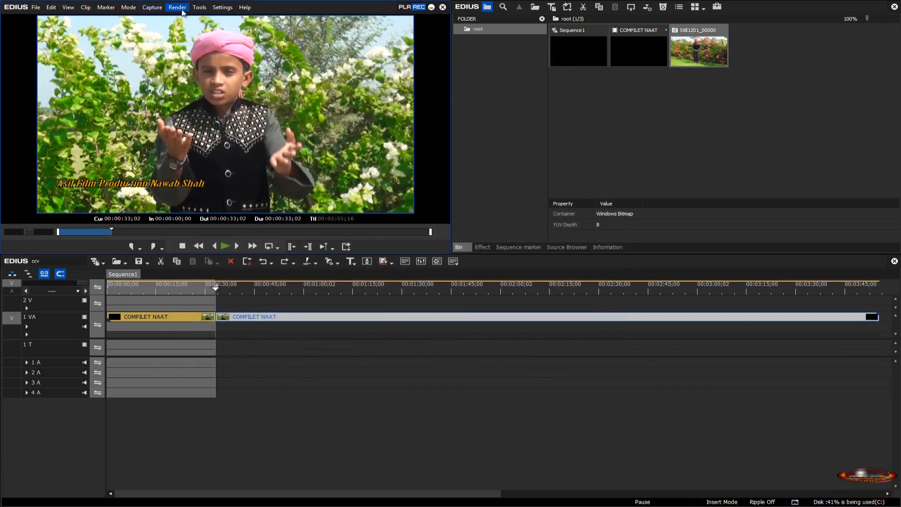
click(199, 8)
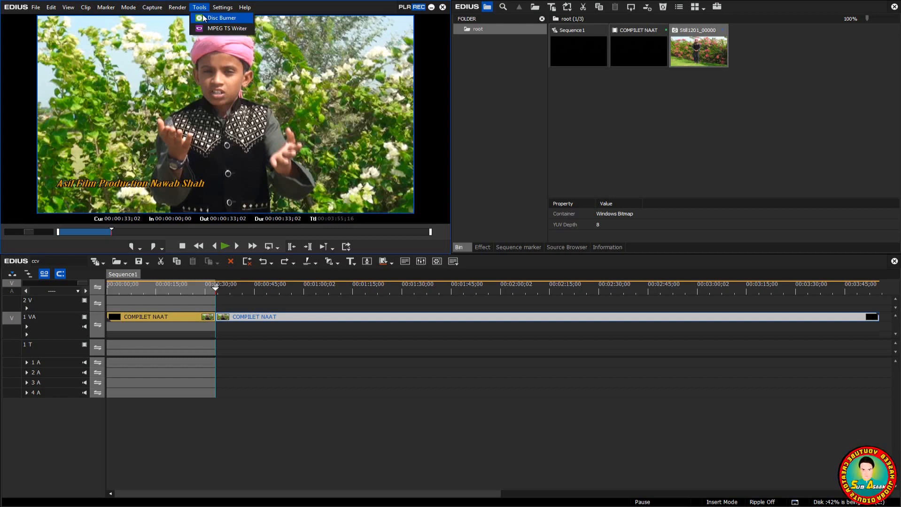
key(Escape)
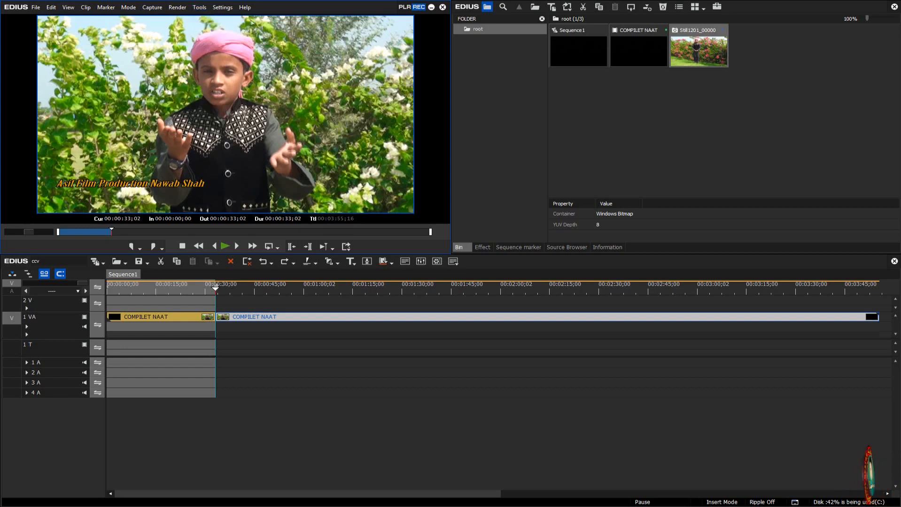
View the application Capture options in the System Settings and cancel without changing anything.
click(222, 7)
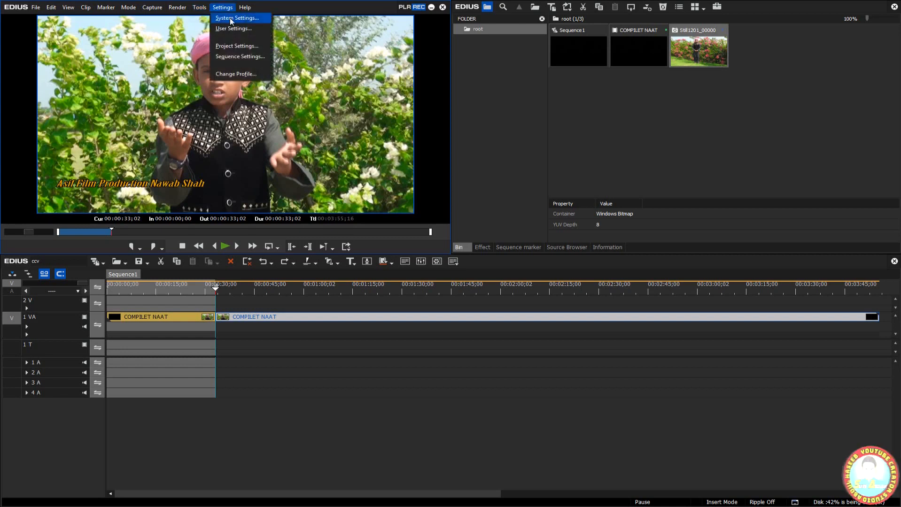
click(231, 19)
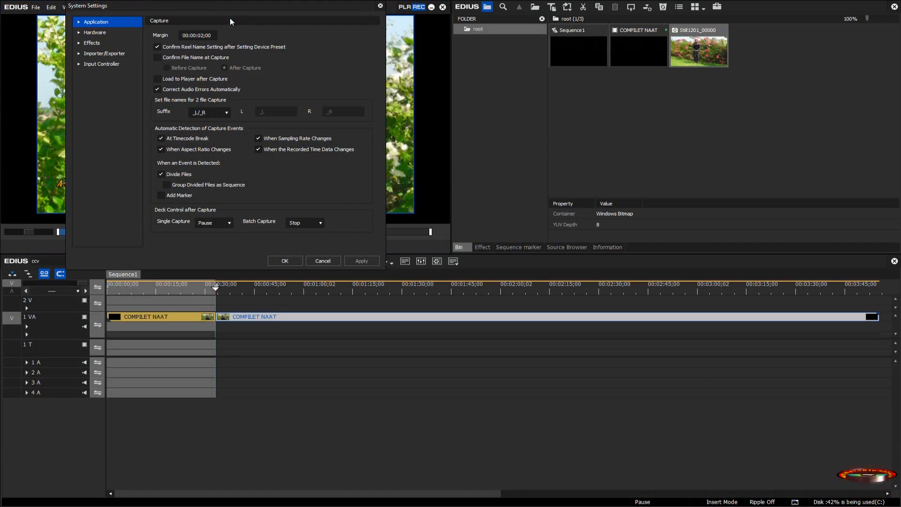
click(84, 23)
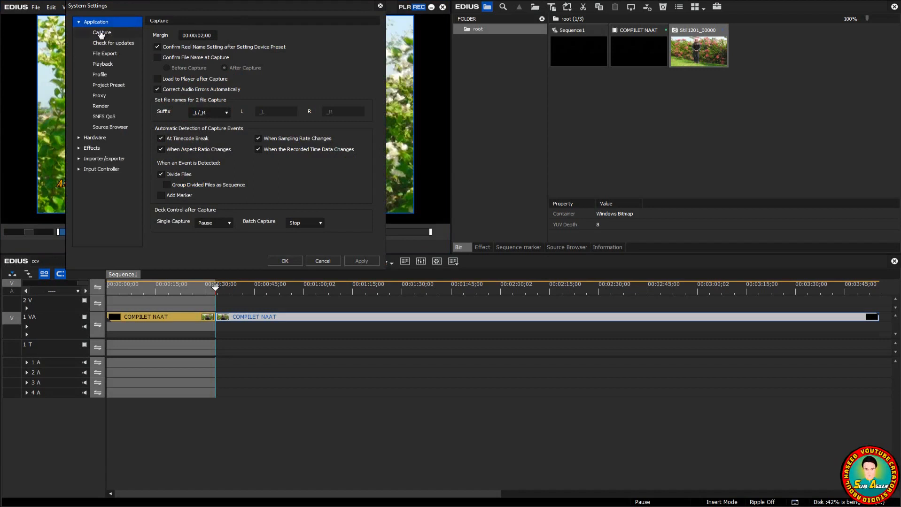
click(100, 34)
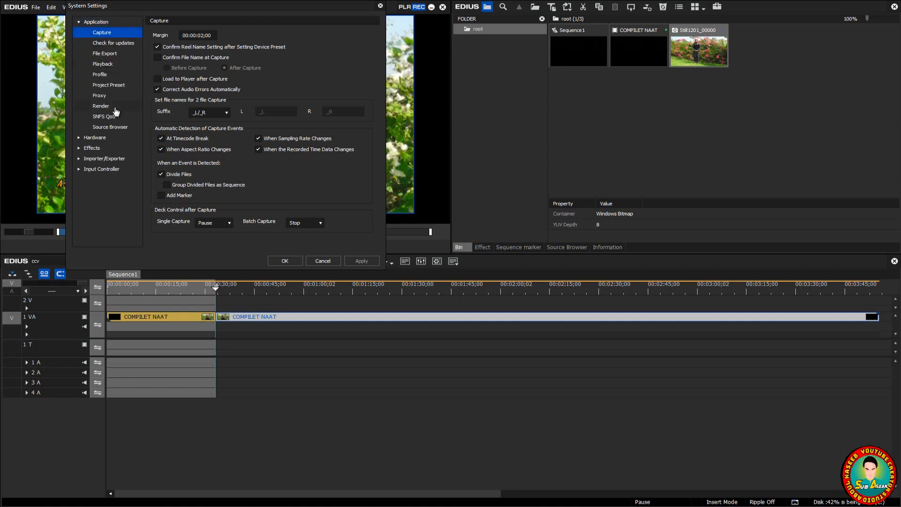
click(315, 263)
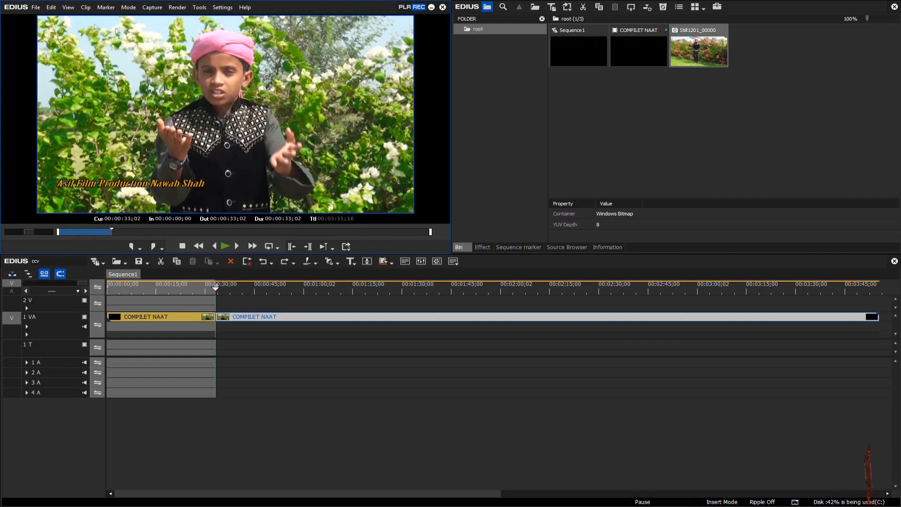
click(35, 7)
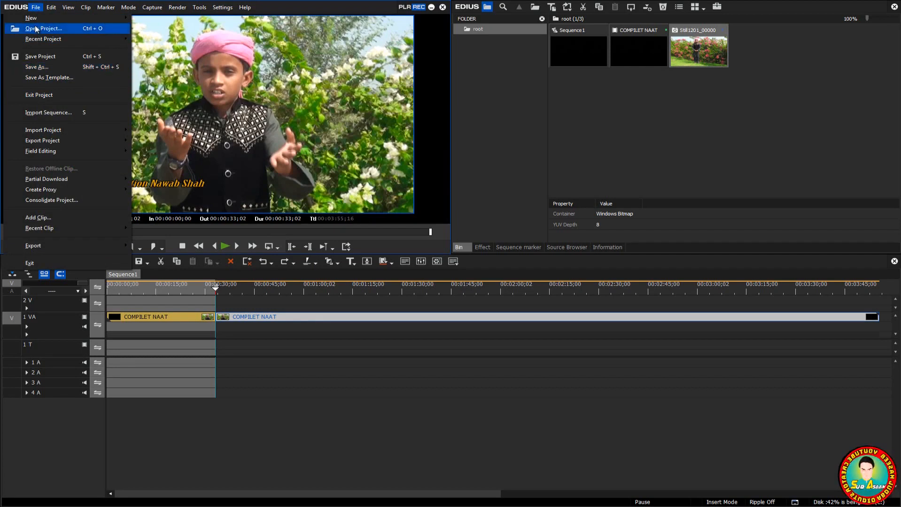
mouse_move(56, 11)
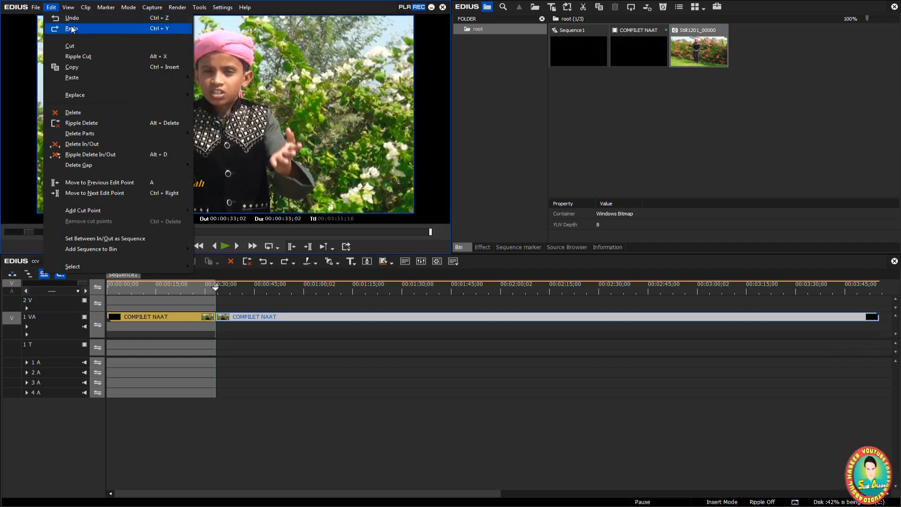
click(266, 370)
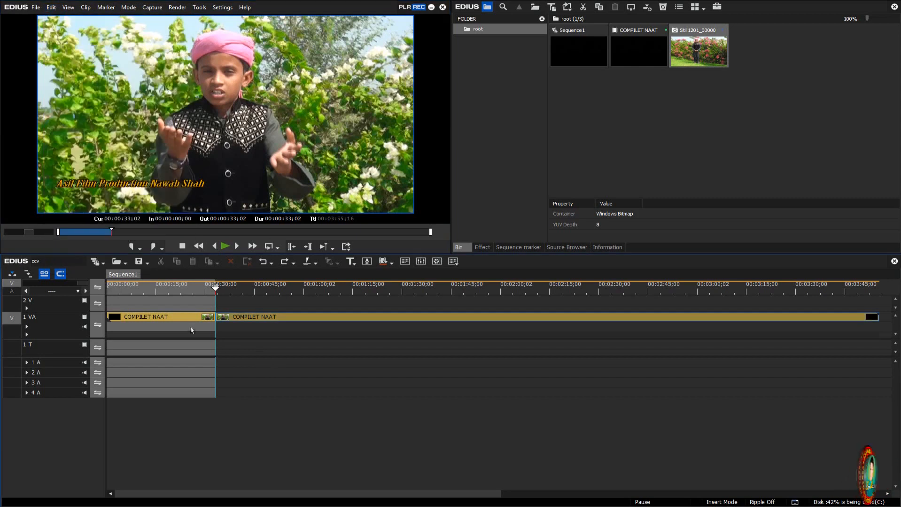
Delete the first part of the split COMPILET NAAT clip and undo the deletion, repeating the demonstration once more.
click(190, 318)
key(Delete)
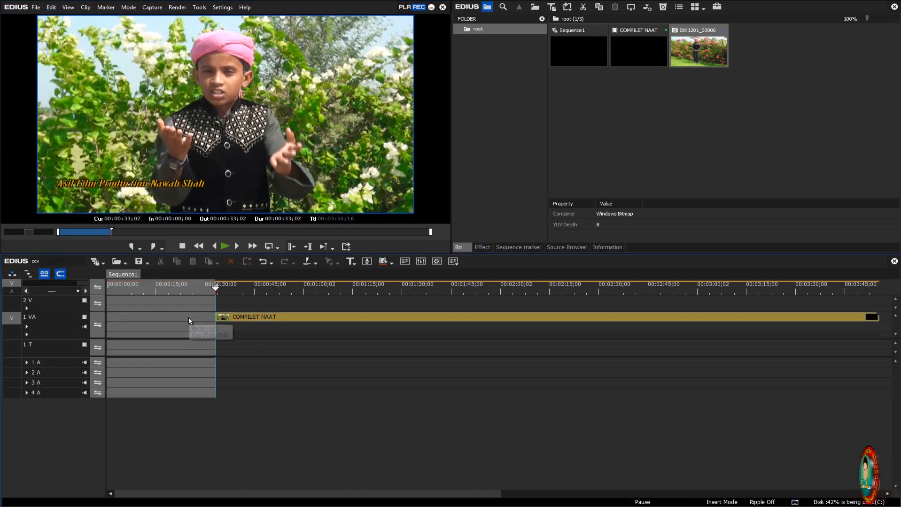
key(ctrl+z)
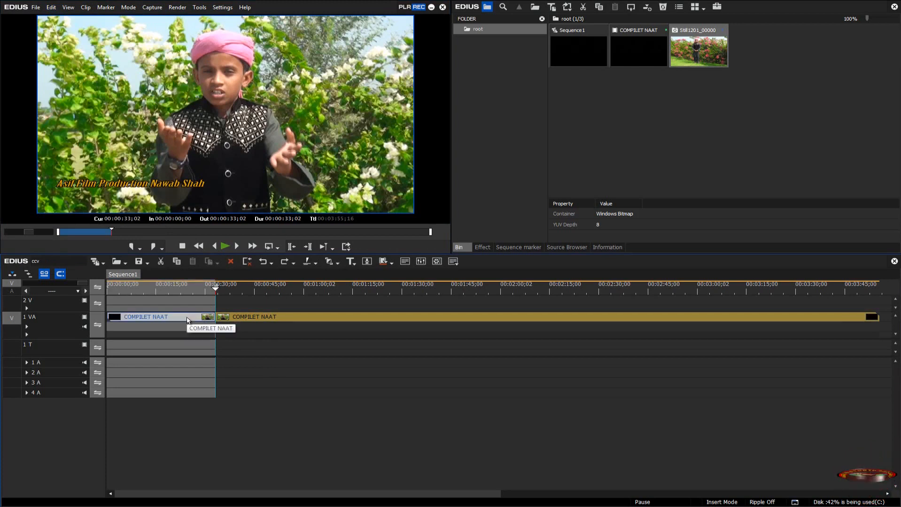
key(Delete)
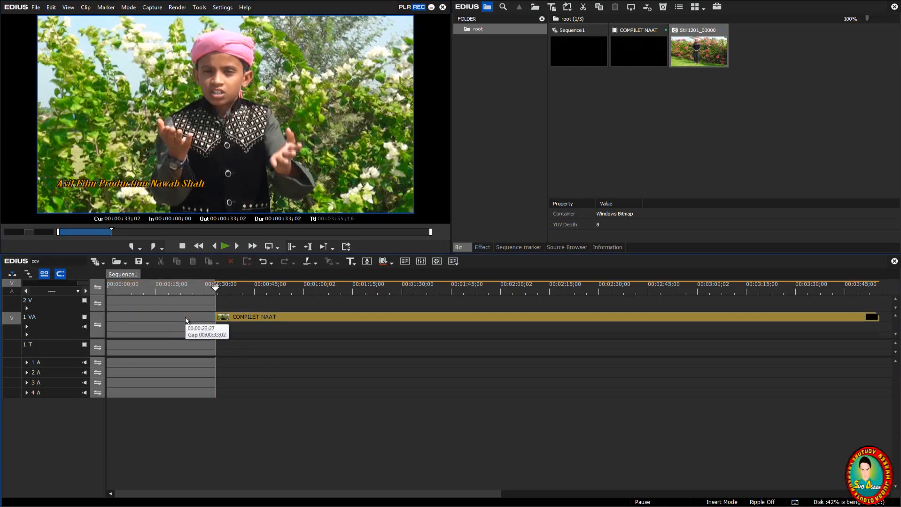
key(ctrl+z)
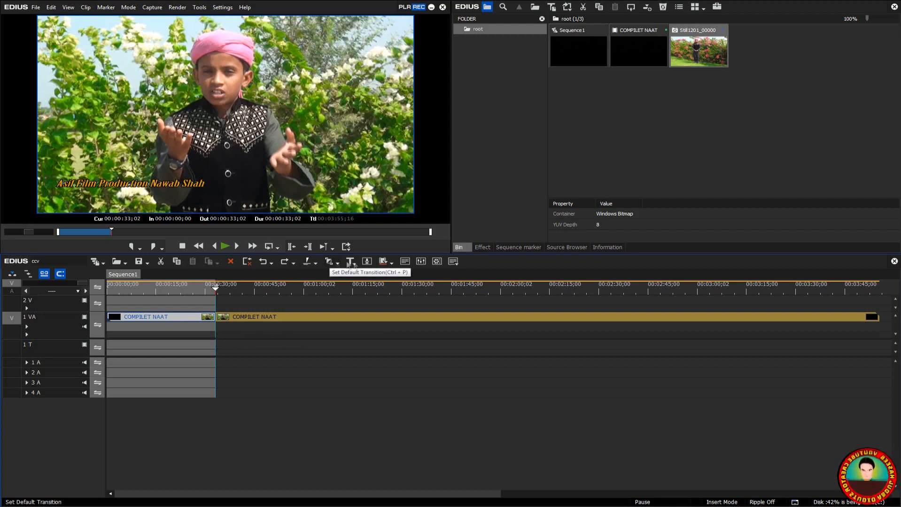
Open and close the Audio Mixer, and open Quick Titler for a video channel track title before closing it without creating a title.
click(420, 262)
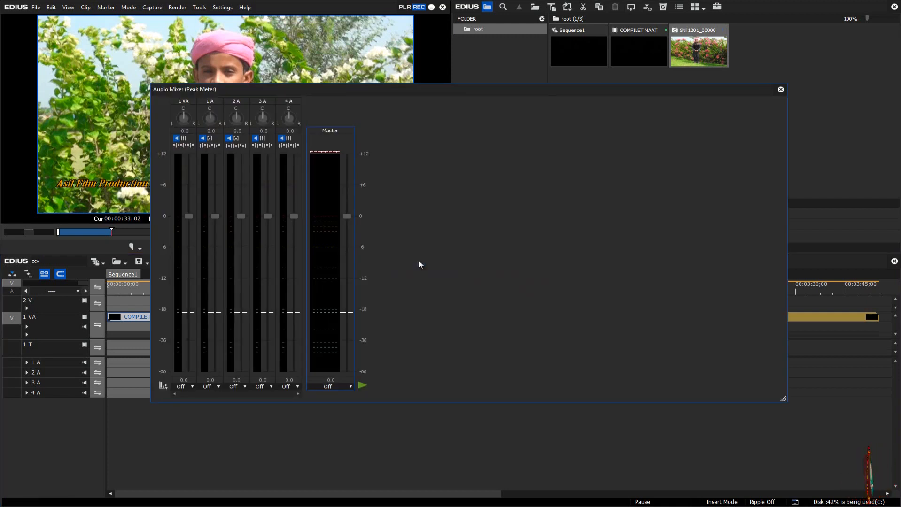
click(780, 89)
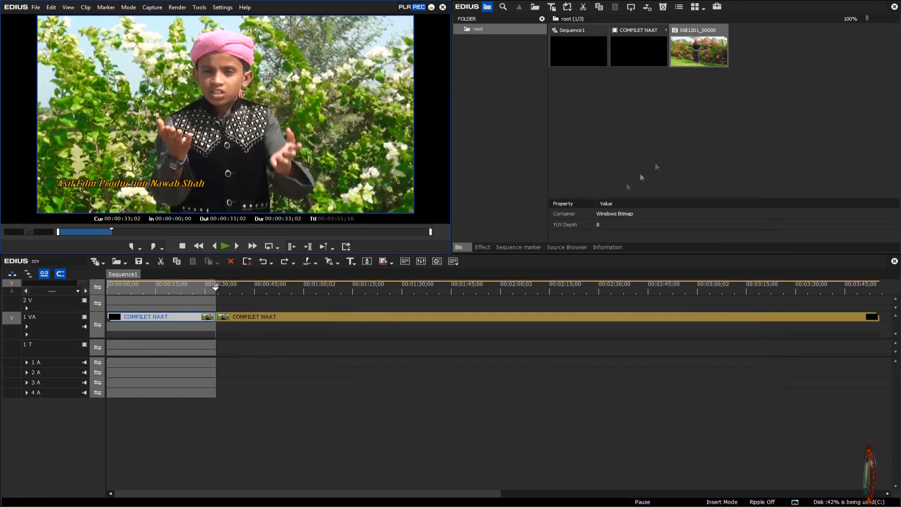
click(351, 260)
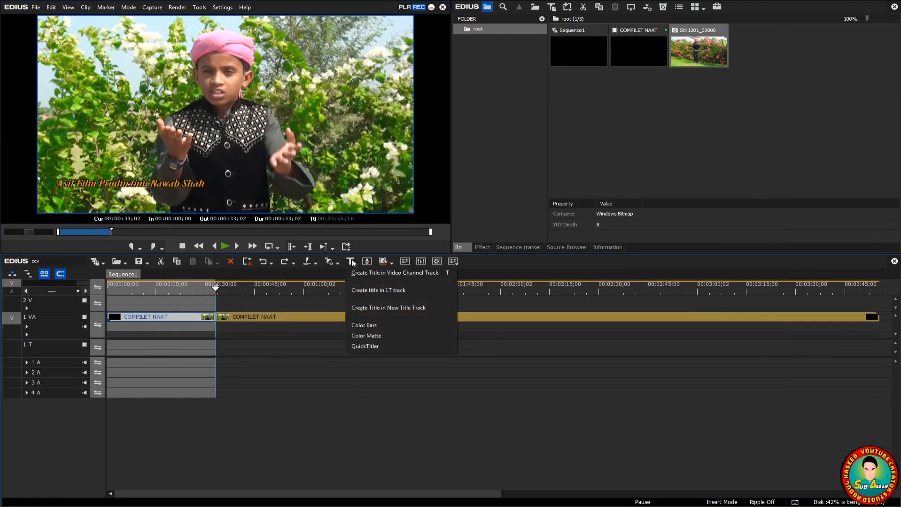
click(375, 274)
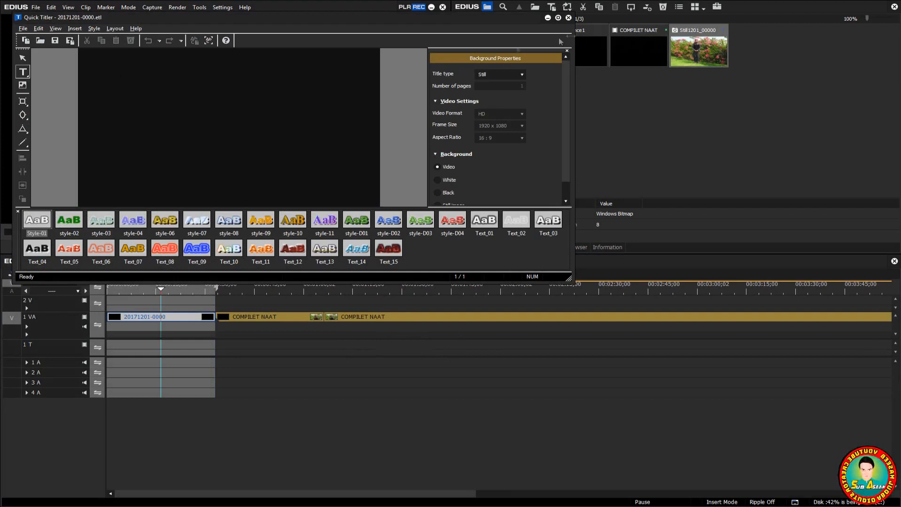
click(568, 17)
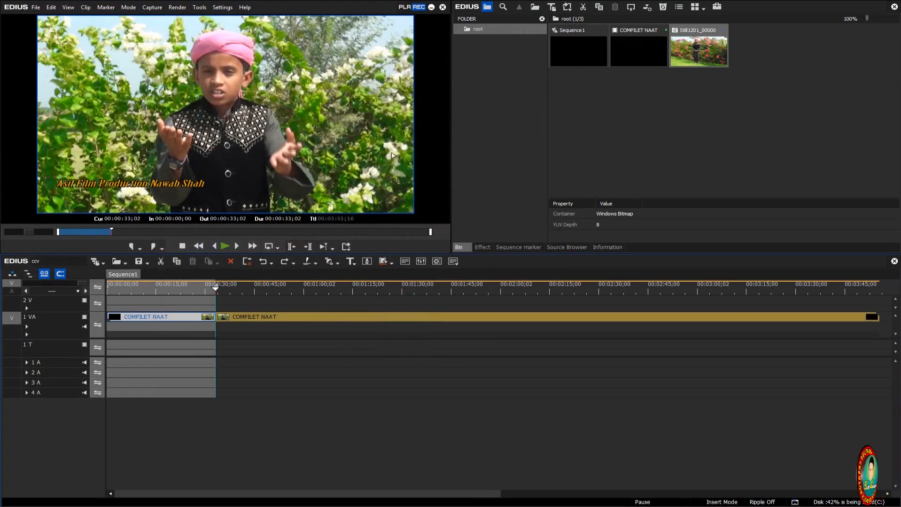
Undo the clip's split and the marked range step by step, and redo them to restore the cut at 00:00:33;02.
click(267, 264)
click(266, 264)
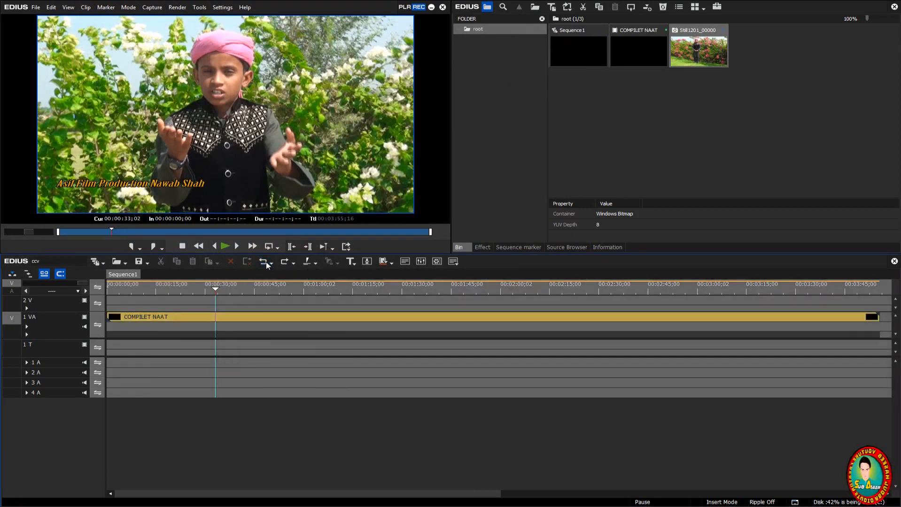
click(284, 263)
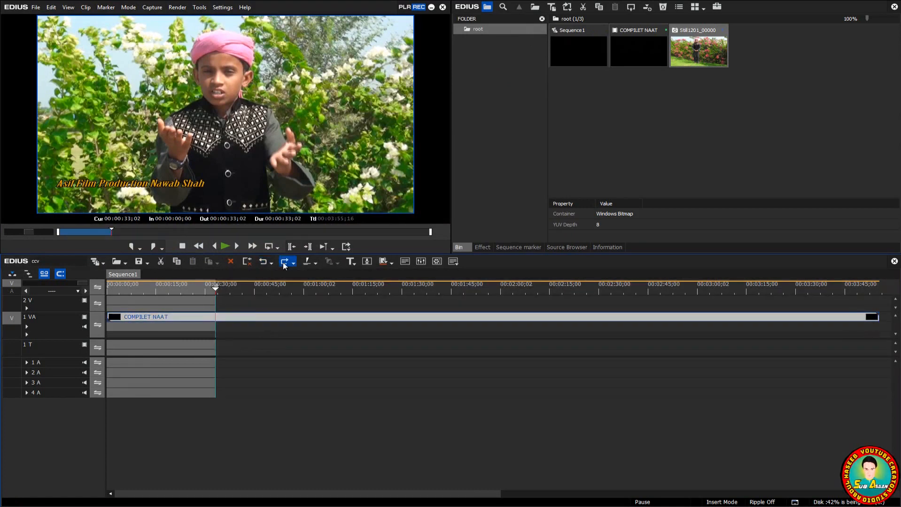
click(284, 265)
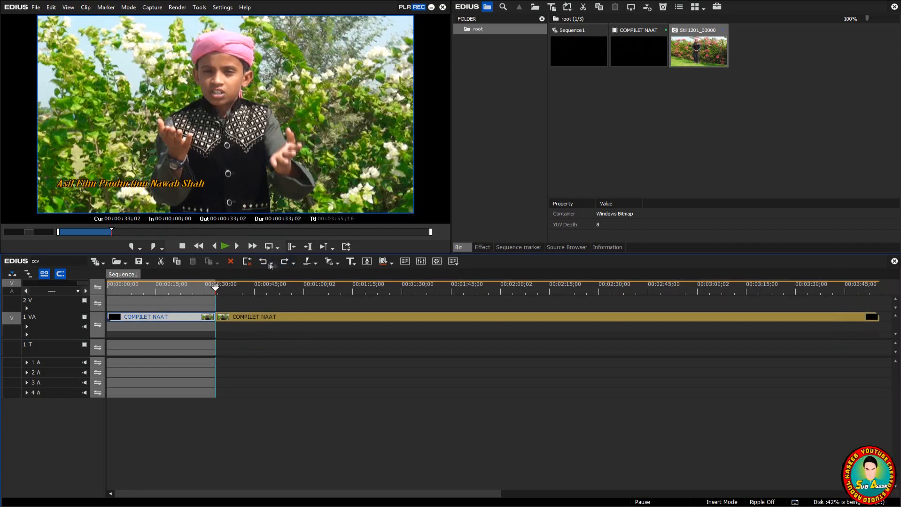
click(263, 262)
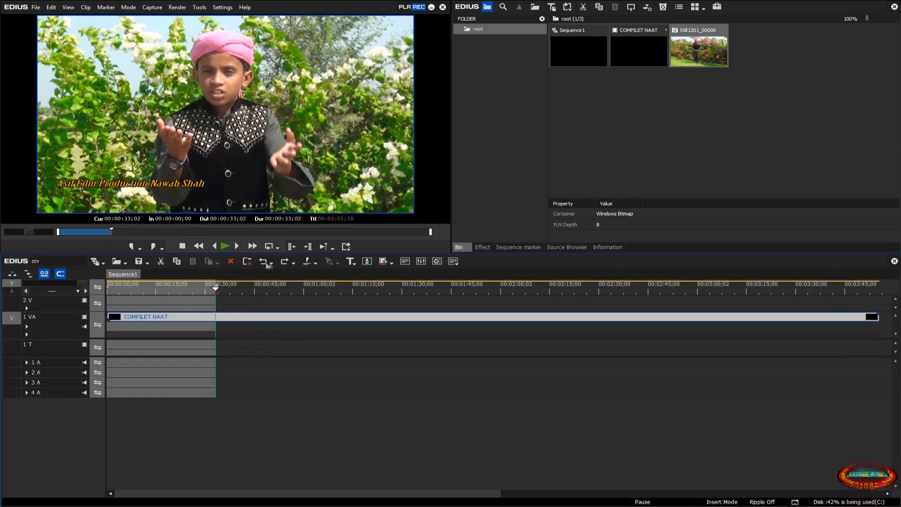
click(284, 265)
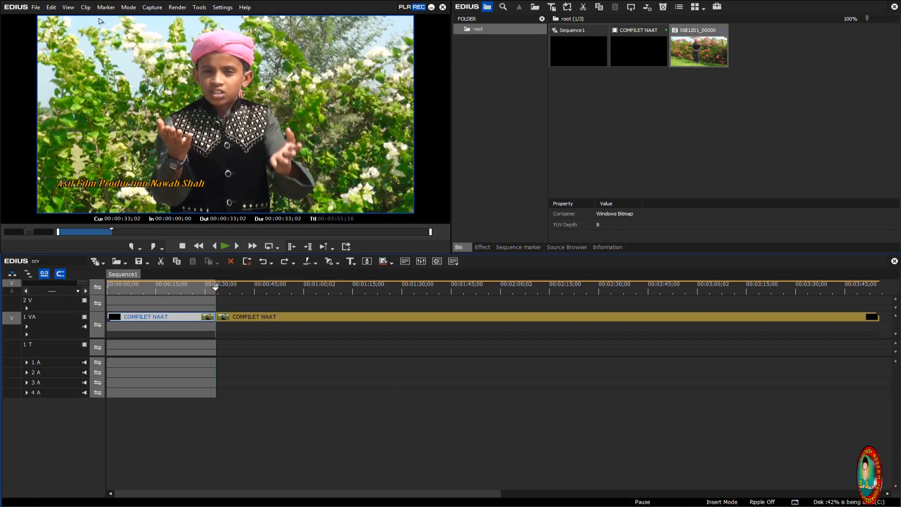
Confirm the current project settings with video preset HD 1920 x 1080 29.97p and audio preset 48kHz/8ch.
click(86, 7)
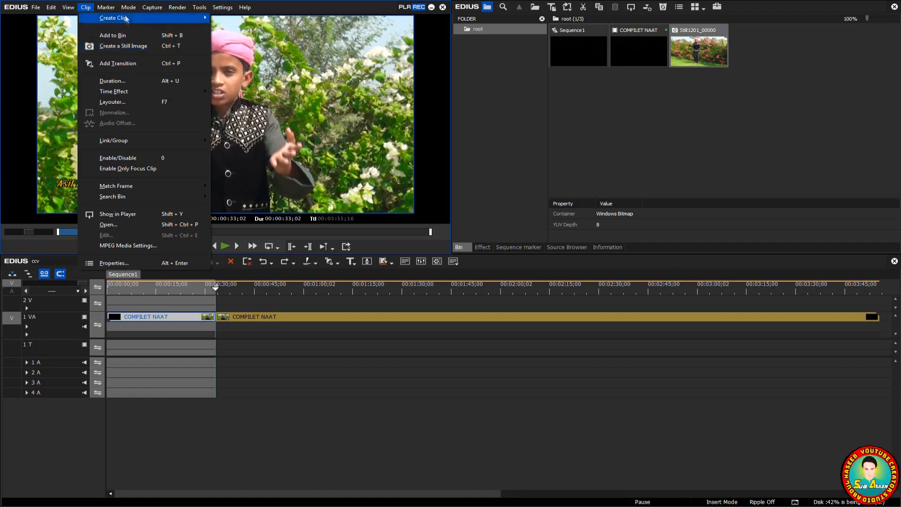
mouse_move(126, 8)
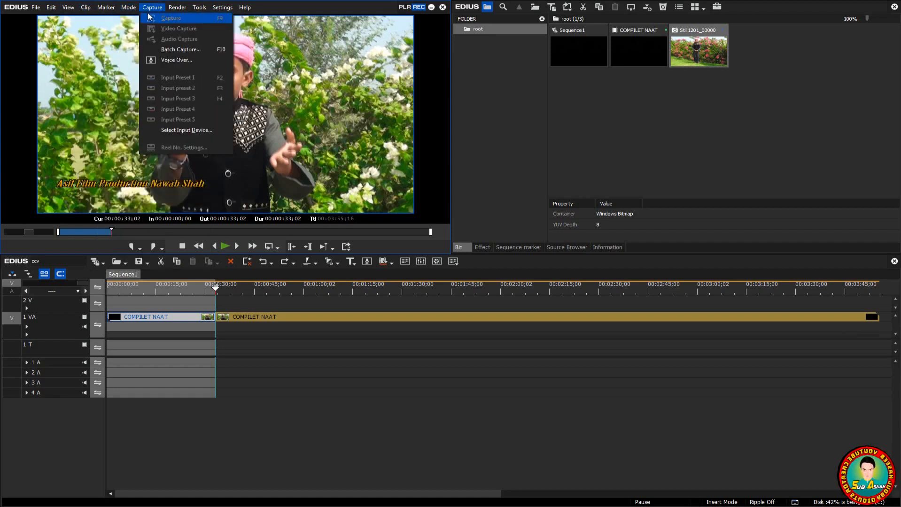
mouse_move(177, 9)
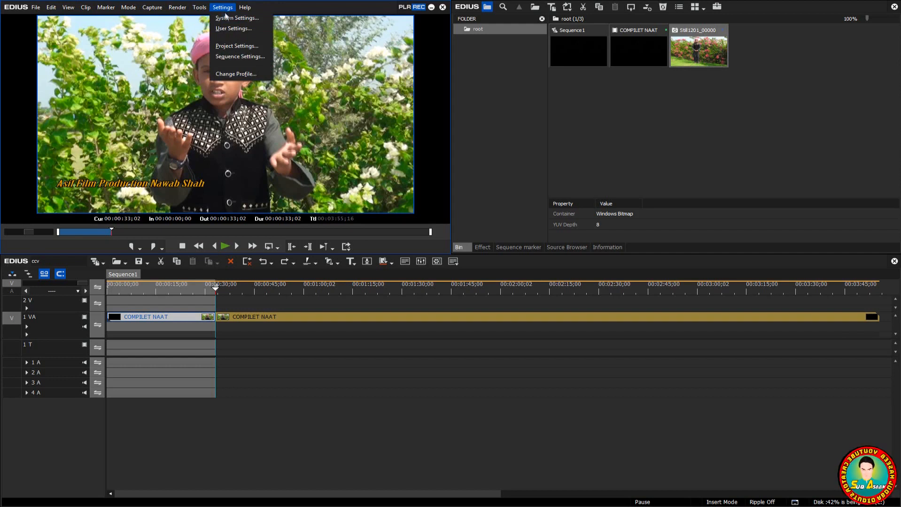
click(228, 45)
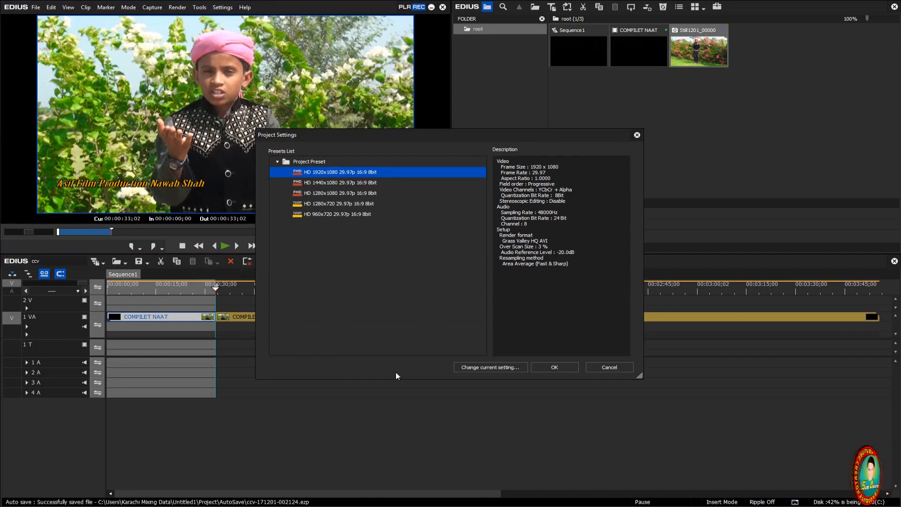
click(483, 366)
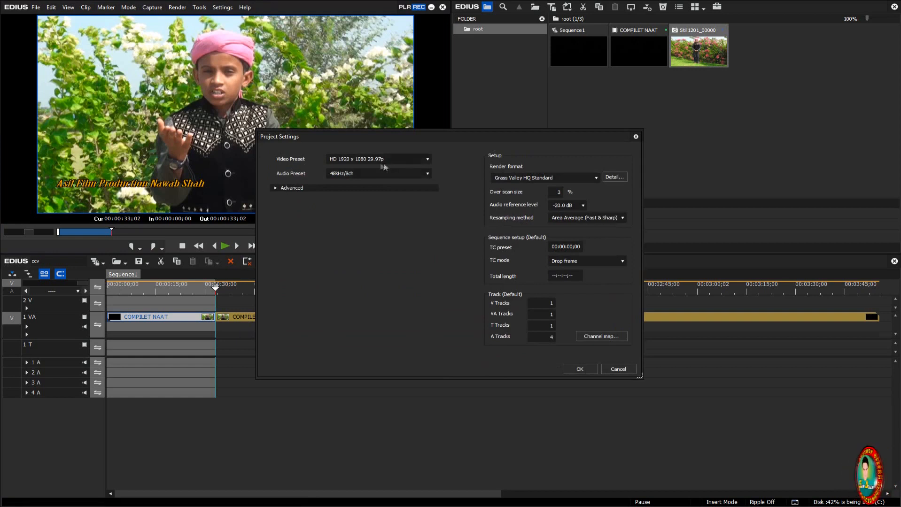
click(427, 160)
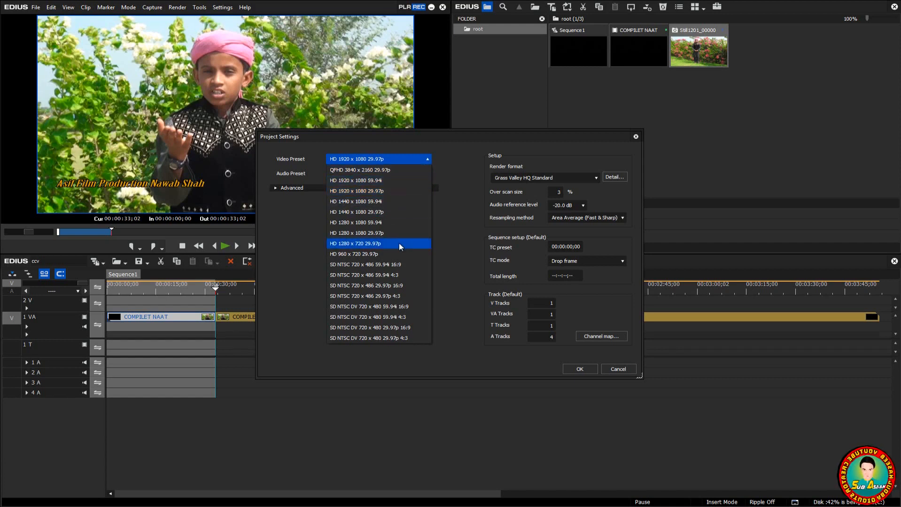
click(375, 192)
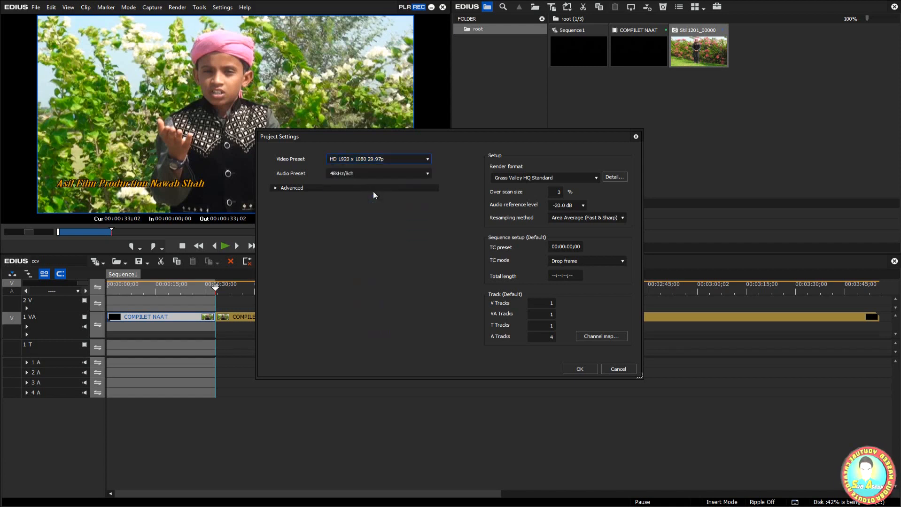
click(427, 174)
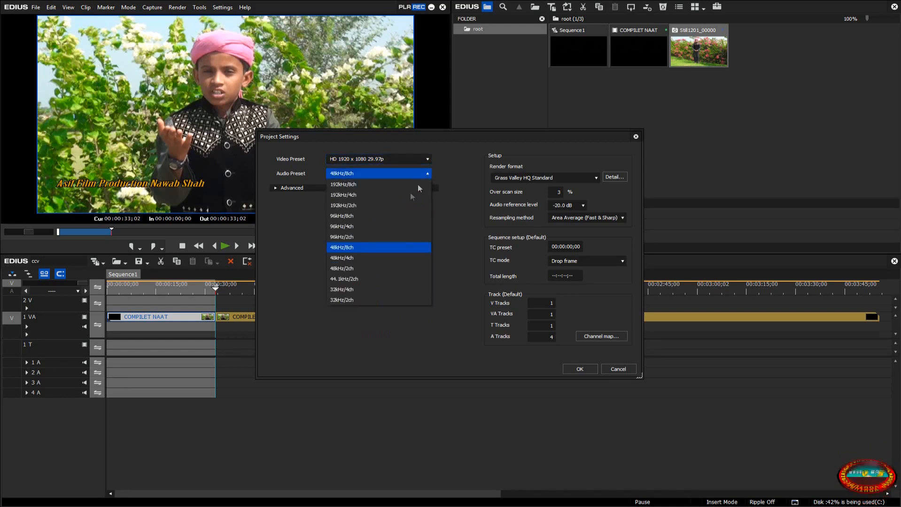
click(352, 247)
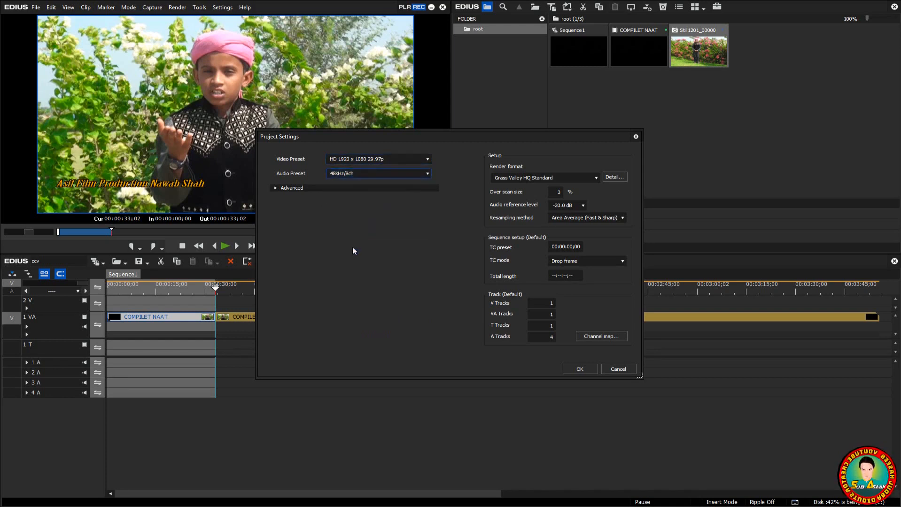
click(575, 367)
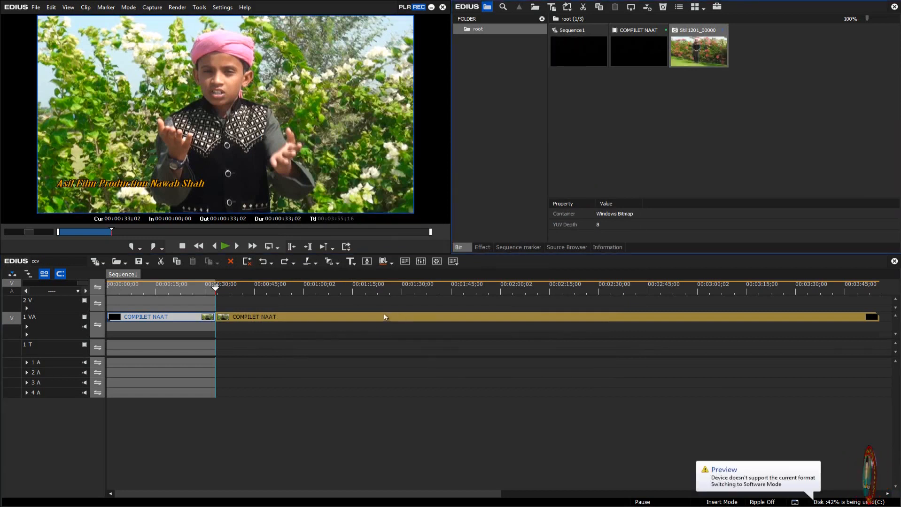
Play the sequence briefly past the cut and stop it, and display the video filters in the effect library.
click(228, 246)
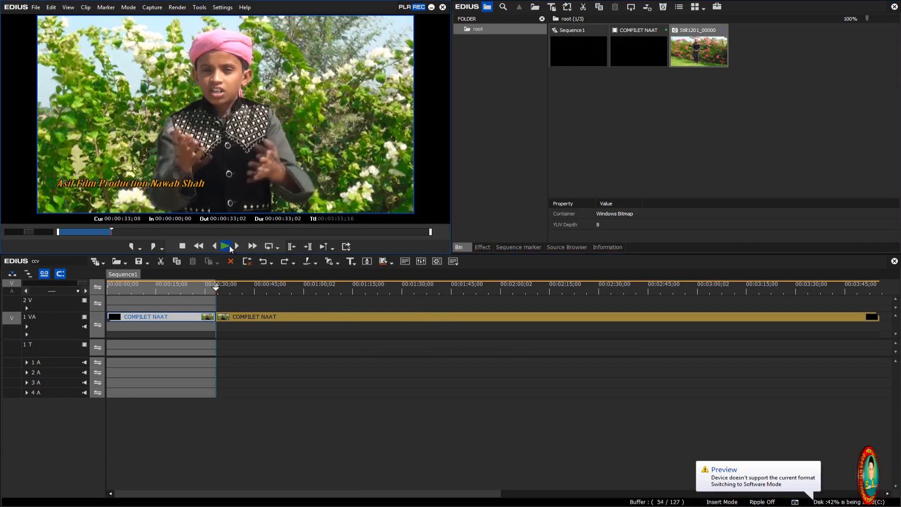
click(185, 244)
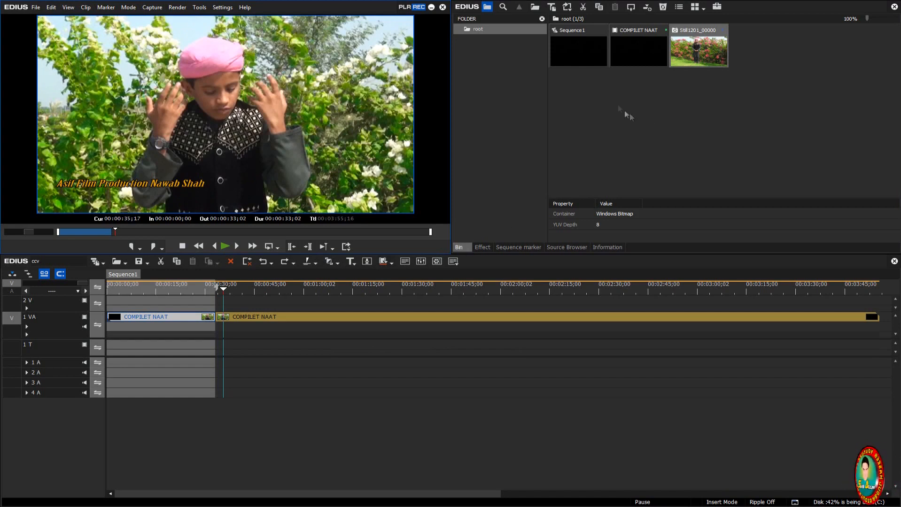
click(480, 247)
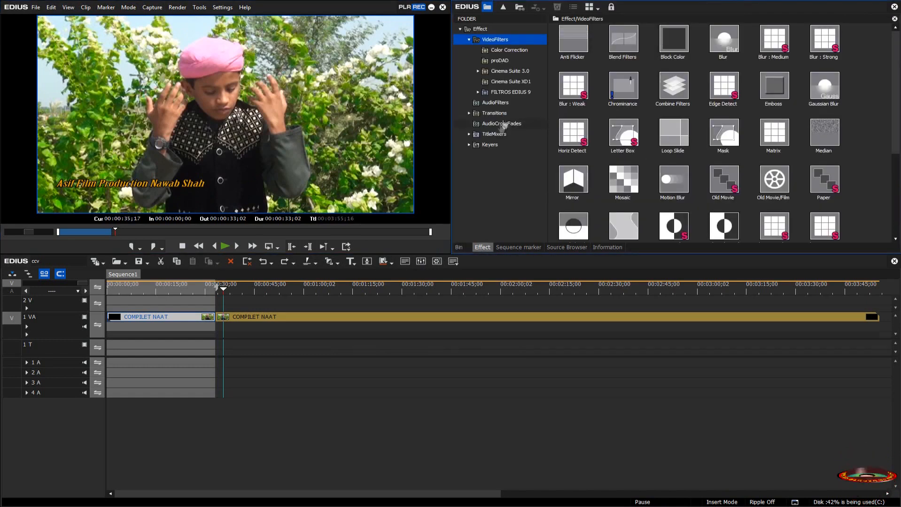
View the sequence markers, source browser and selected clip's information, and float the Information palette before docking it back with the others.
click(516, 247)
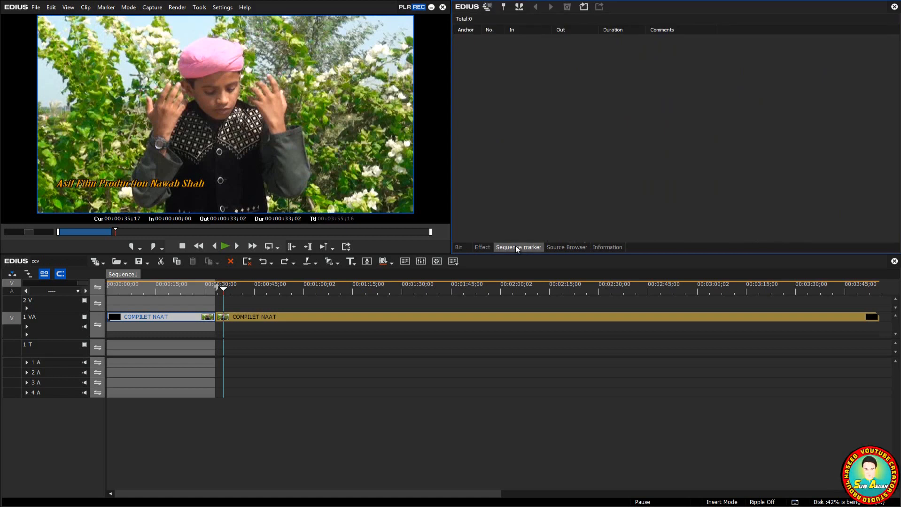
click(563, 248)
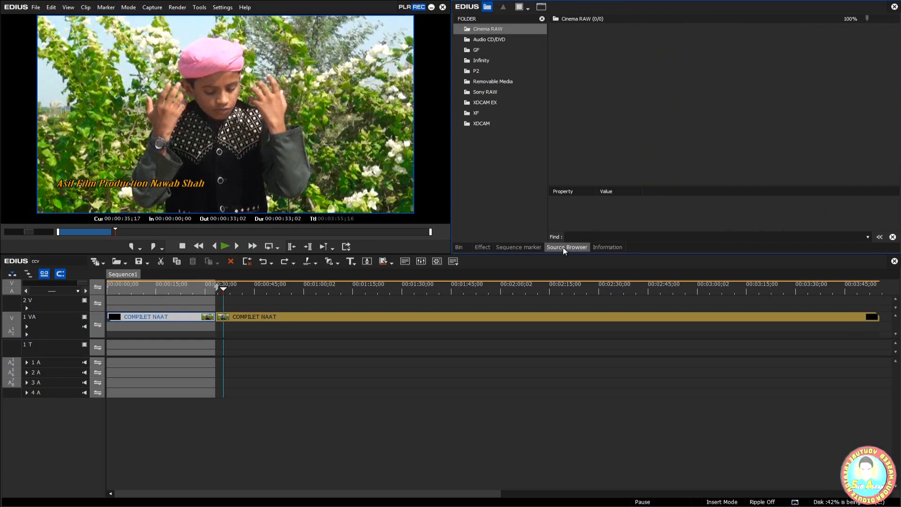
click(606, 249)
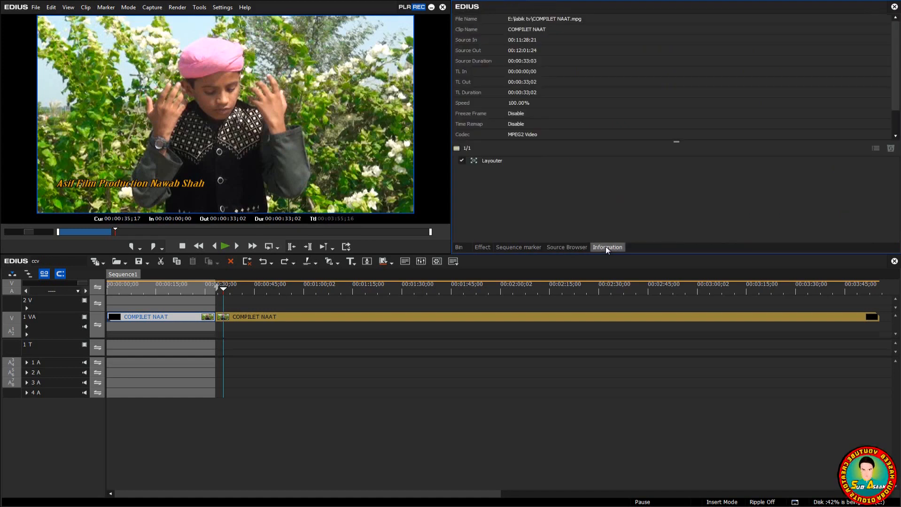
drag(605, 246, 733, 500)
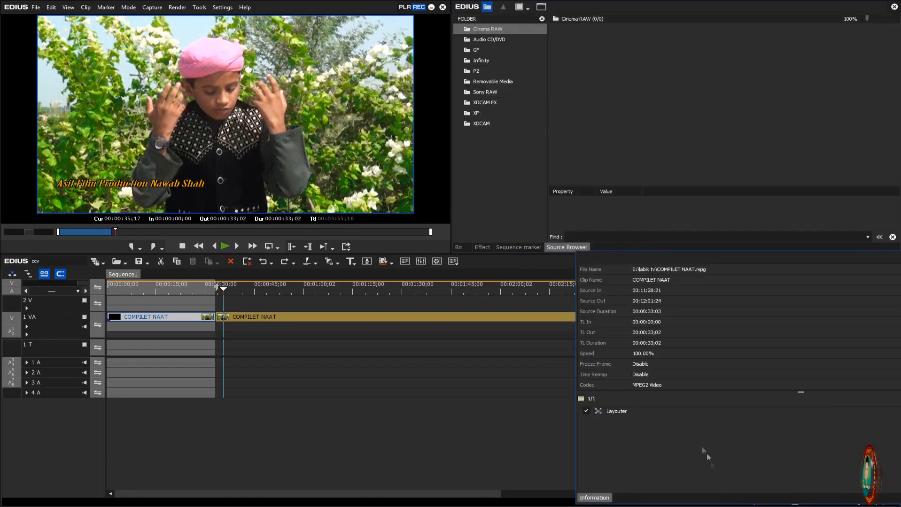
drag(604, 499, 597, 243)
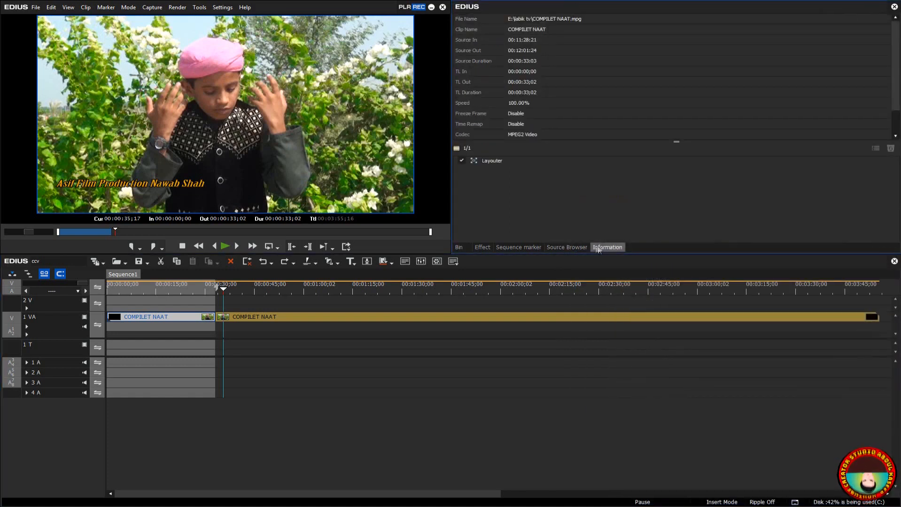
Enable Ignore pixel aspect in the Layouter stretch settings of the first COMPILET NAAT clip and apply the change.
double_click(491, 161)
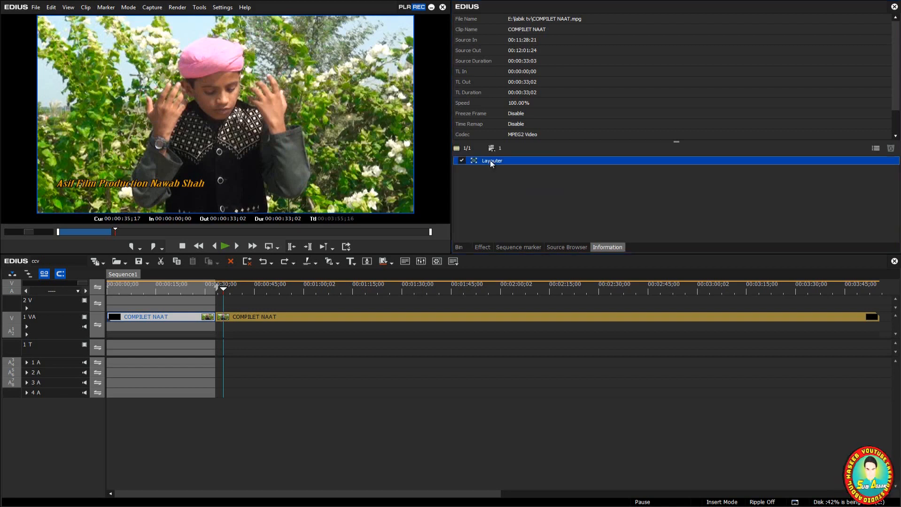
mouse_move(581, 188)
mouse_down()
mouse_move(582, 241)
mouse_move(582, 199)
mouse_up()
click(439, 242)
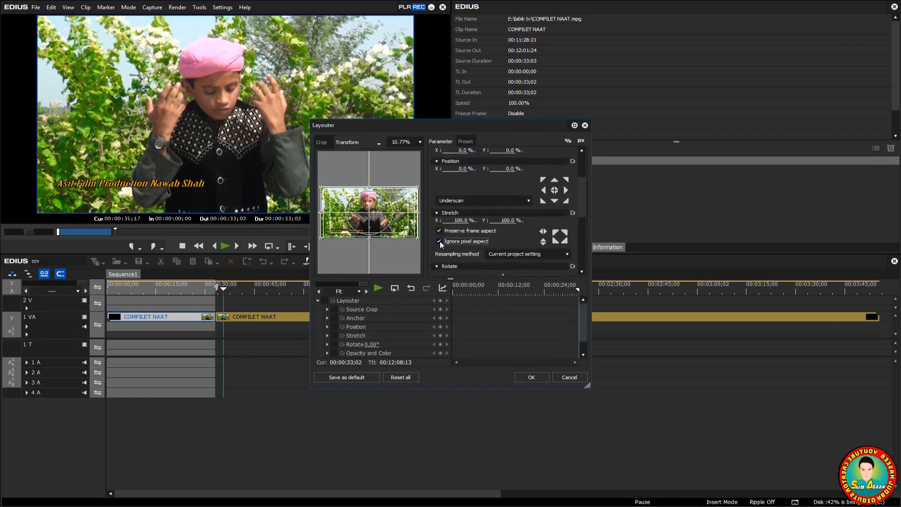
click(534, 377)
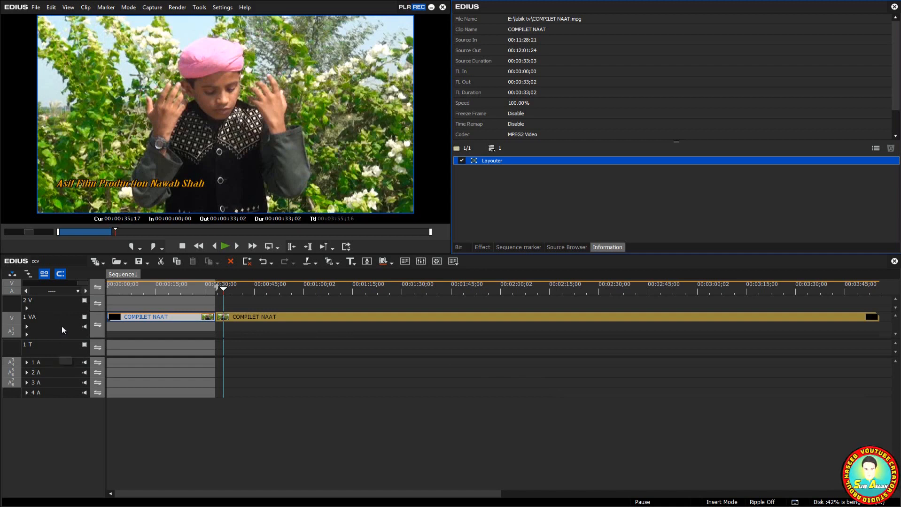
Add one VA track above the 2 V track.
right_click(63, 305)
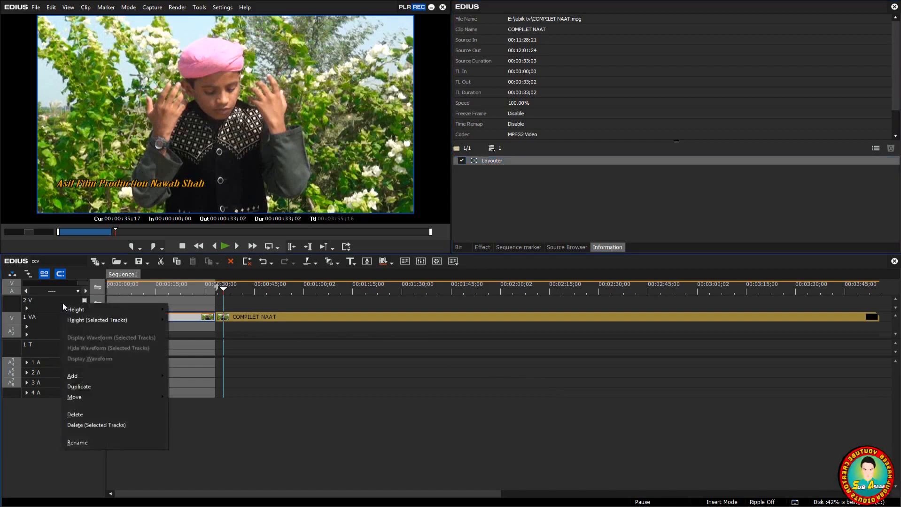
mouse_move(81, 377)
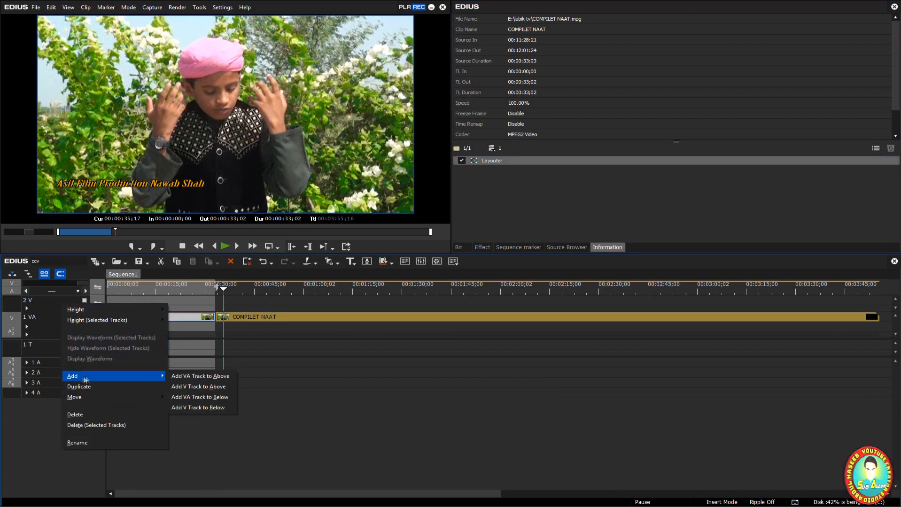
click(186, 376)
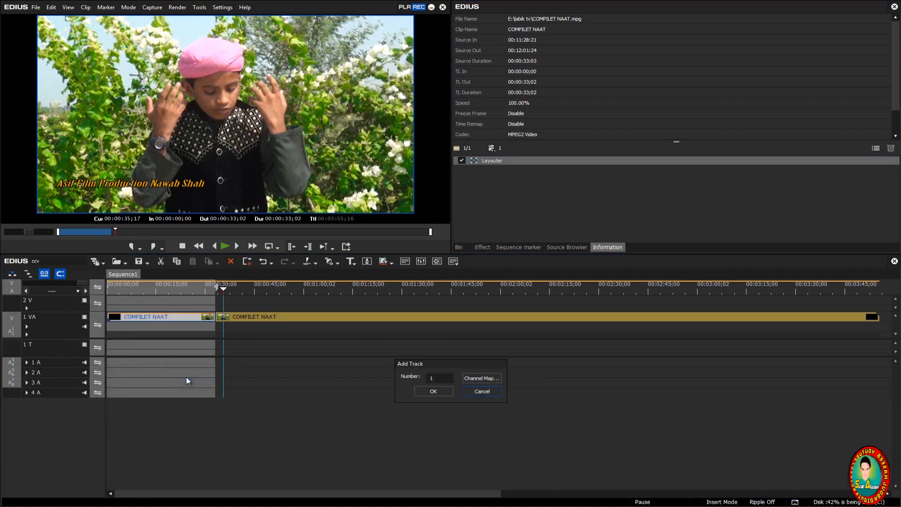
click(443, 391)
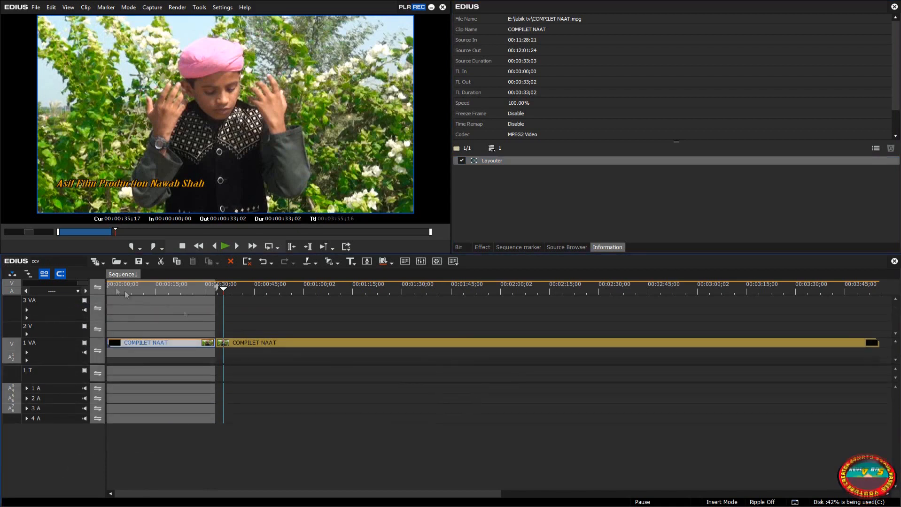
Add one audio track above the 1 A track.
right_click(63, 388)
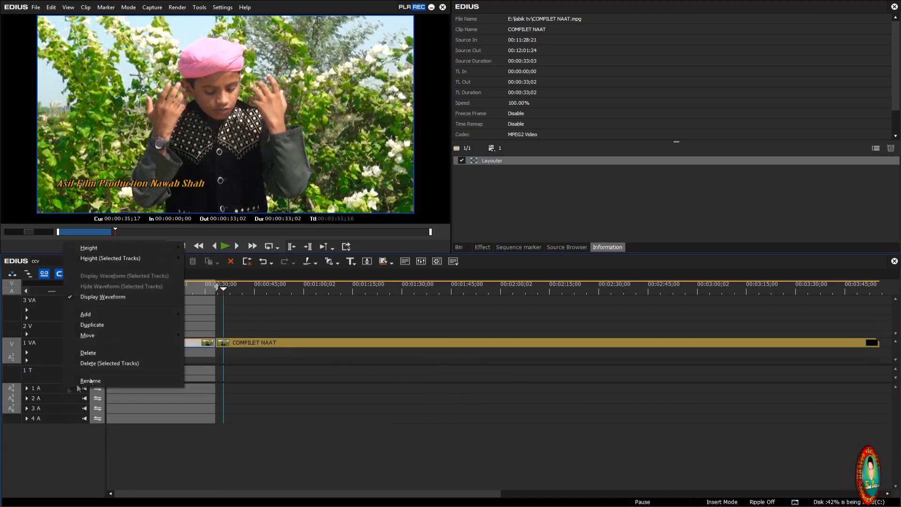
mouse_move(140, 314)
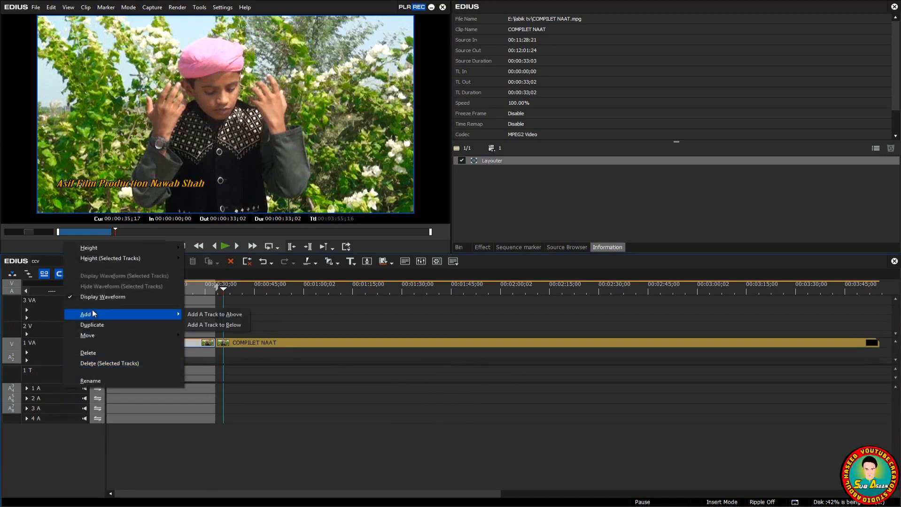
click(207, 314)
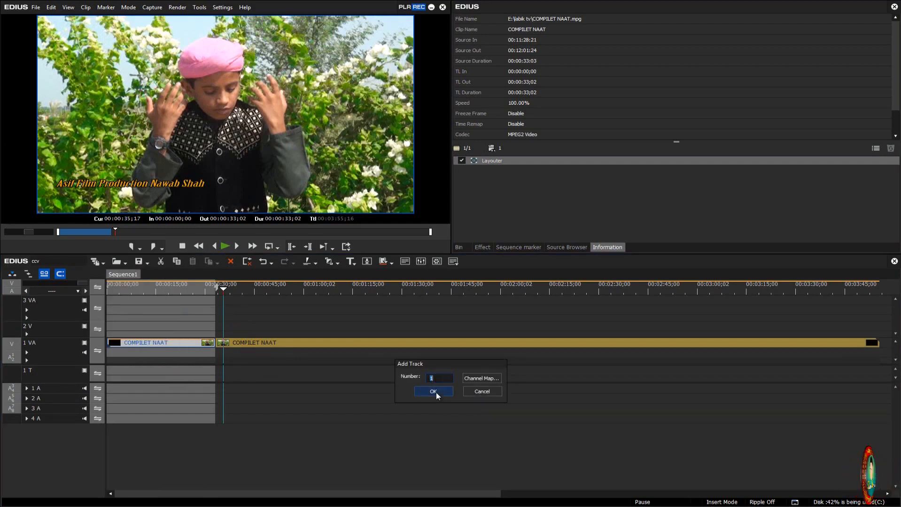
click(435, 392)
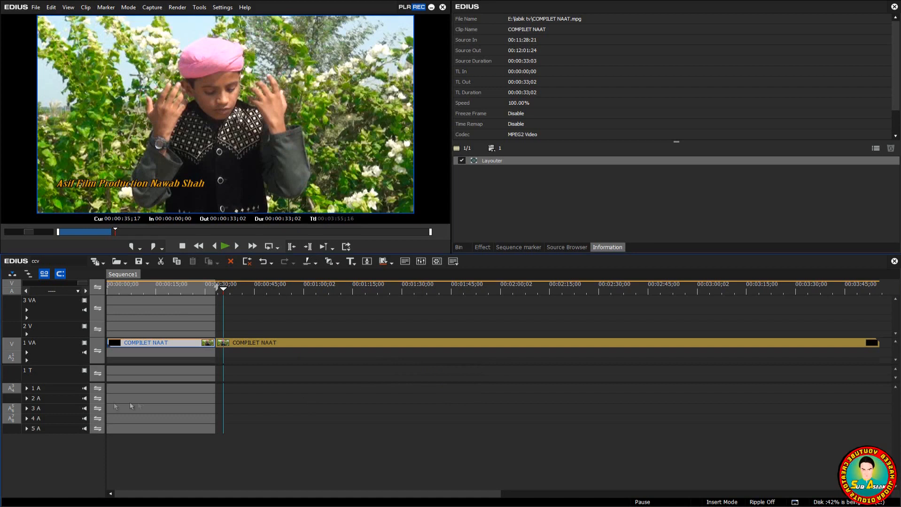